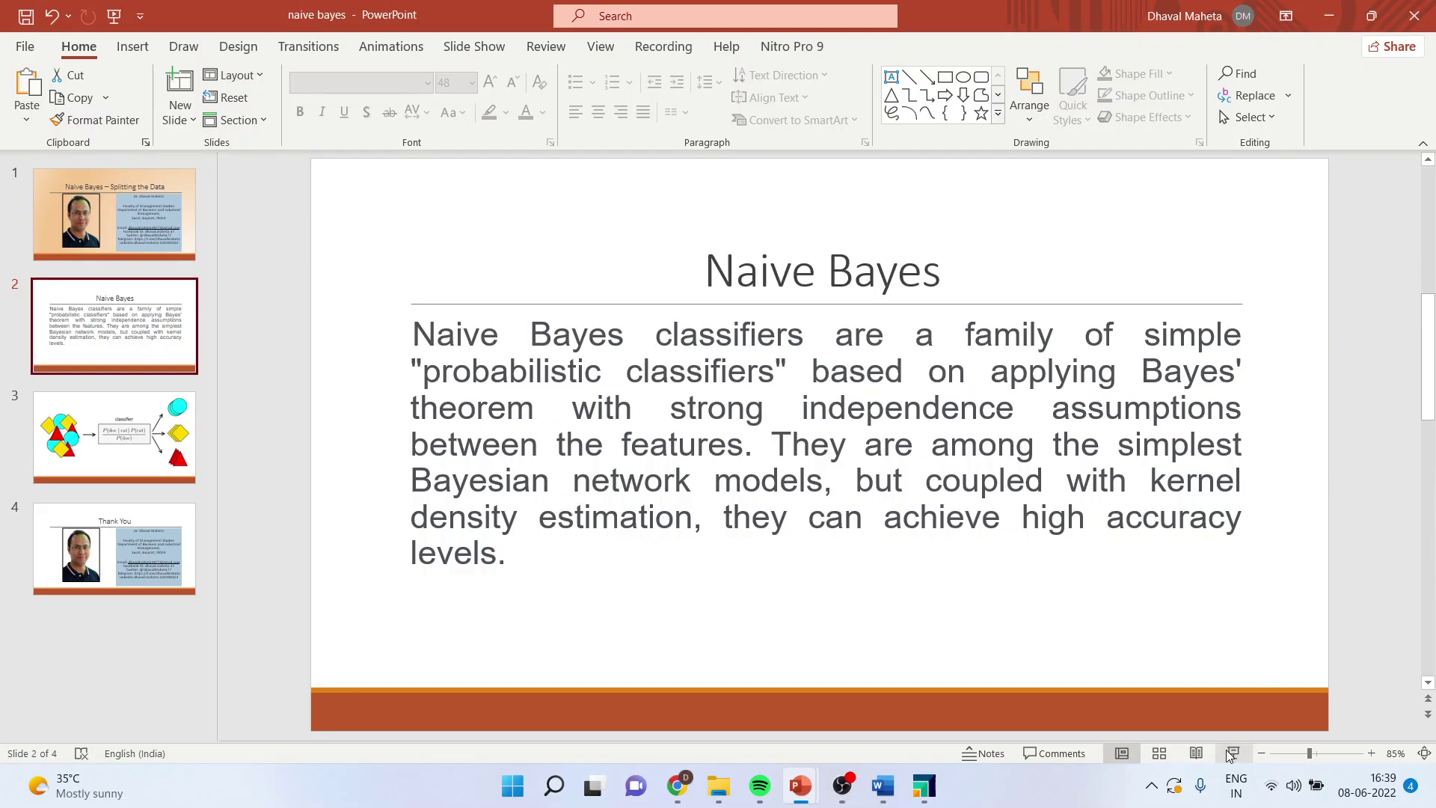
Leave the Naive Bayes slide and switch to RapidMiner Studio from the taskbar
click(924, 785)
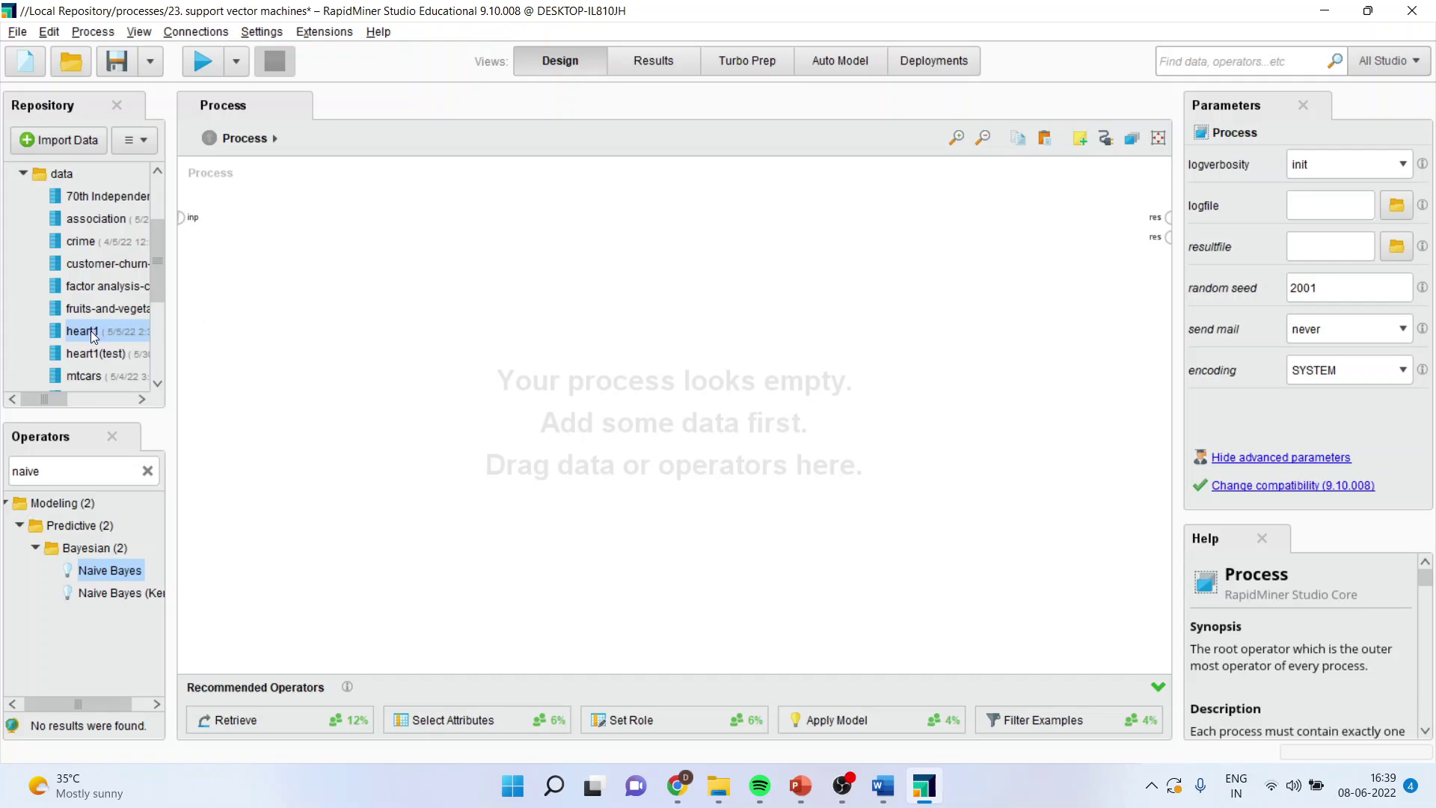
Add heart1 to the process, wire it to the result port, and run it to browse its 918 examples
drag(92, 330, 299, 224)
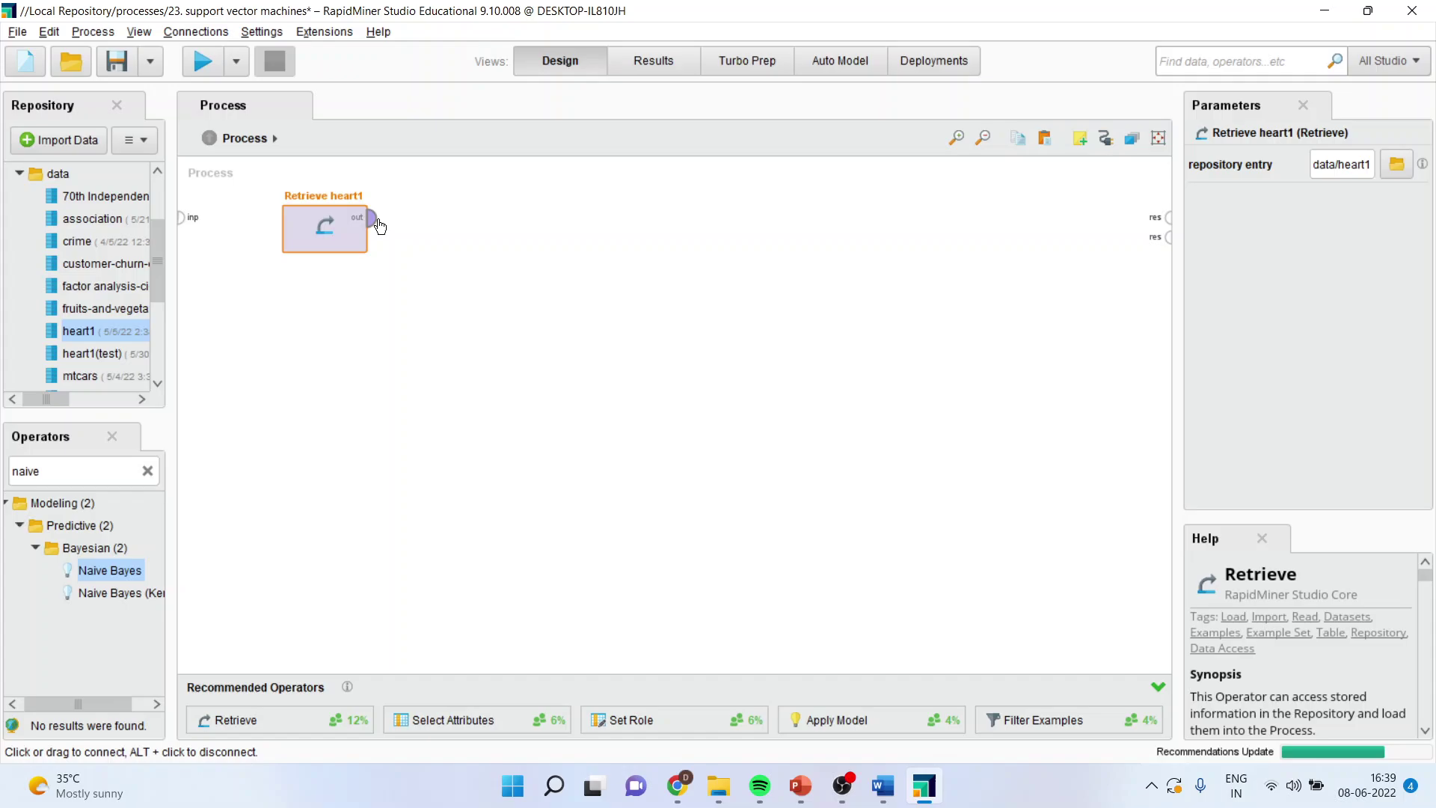
click(370, 218)
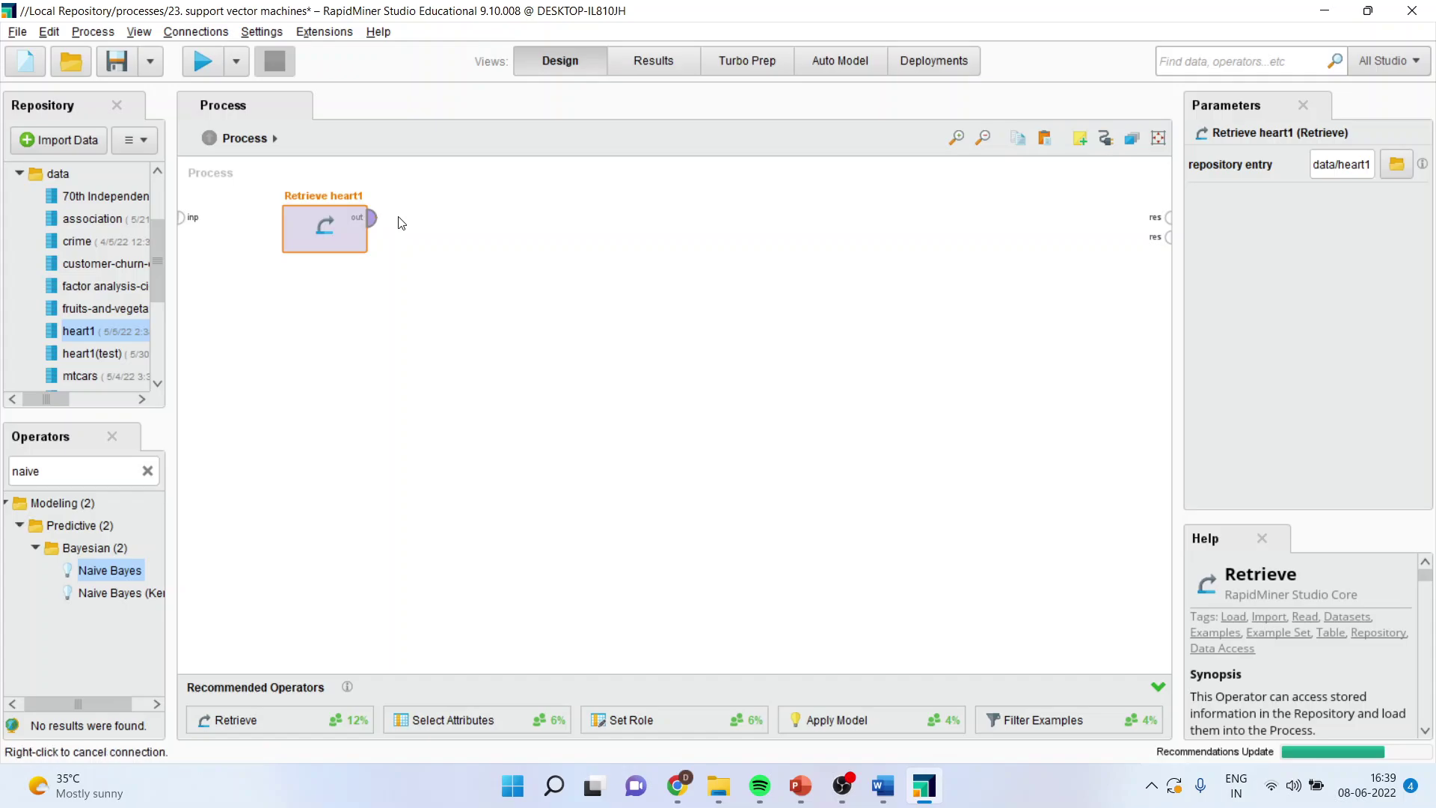
click(1167, 217)
click(200, 63)
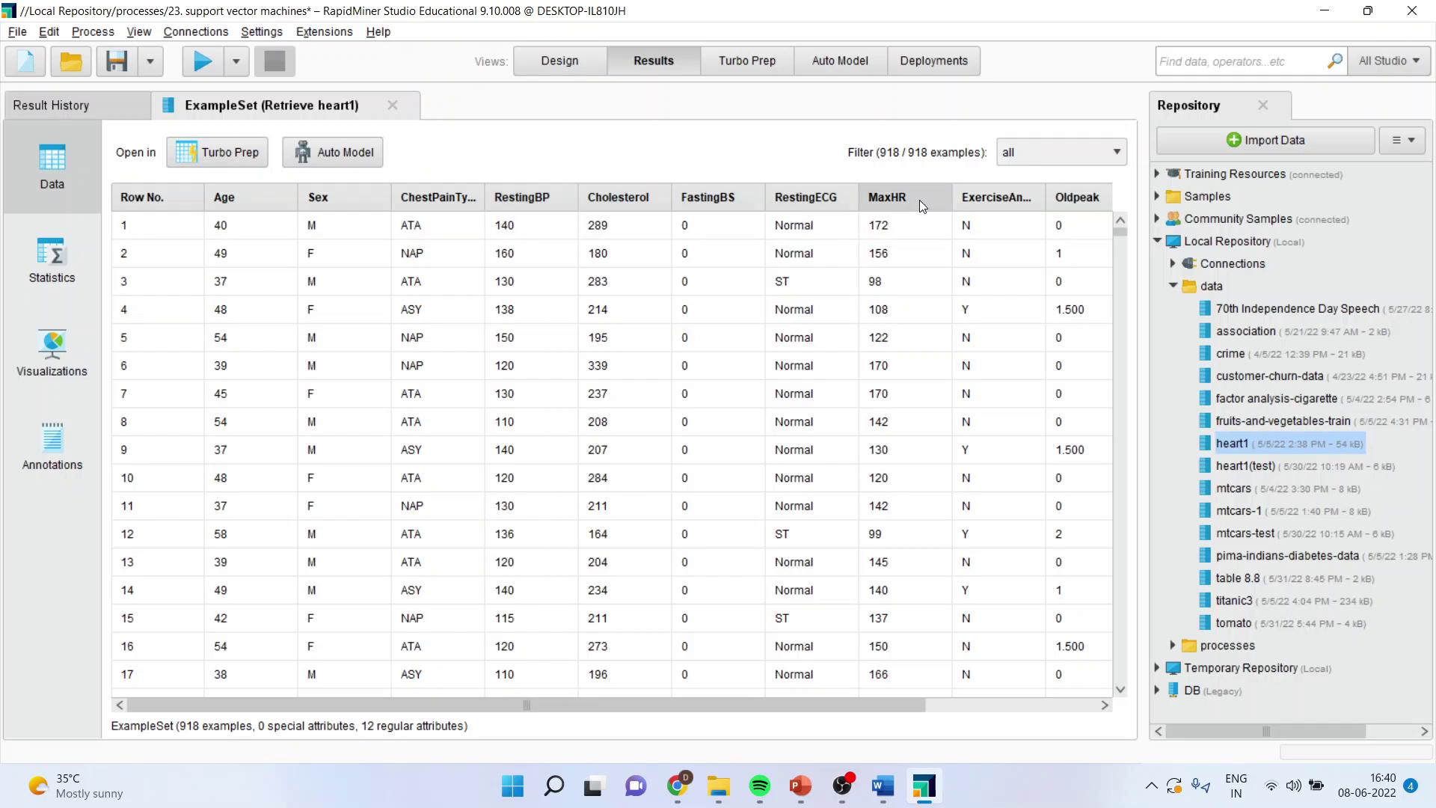
drag(887, 702, 1073, 700)
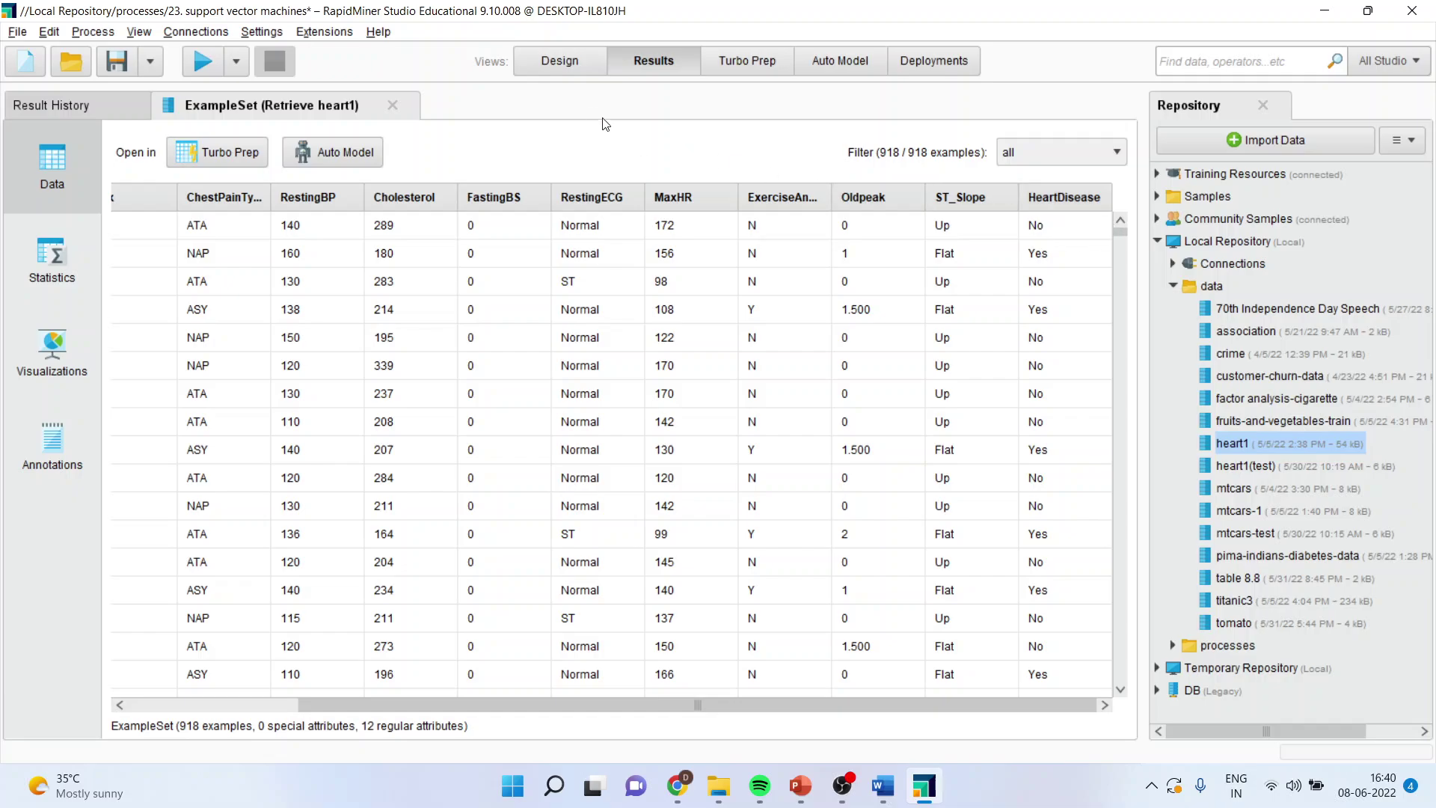
Insert a Select Attributes operator into the heart1 connection with filter type set to subset
click(564, 65)
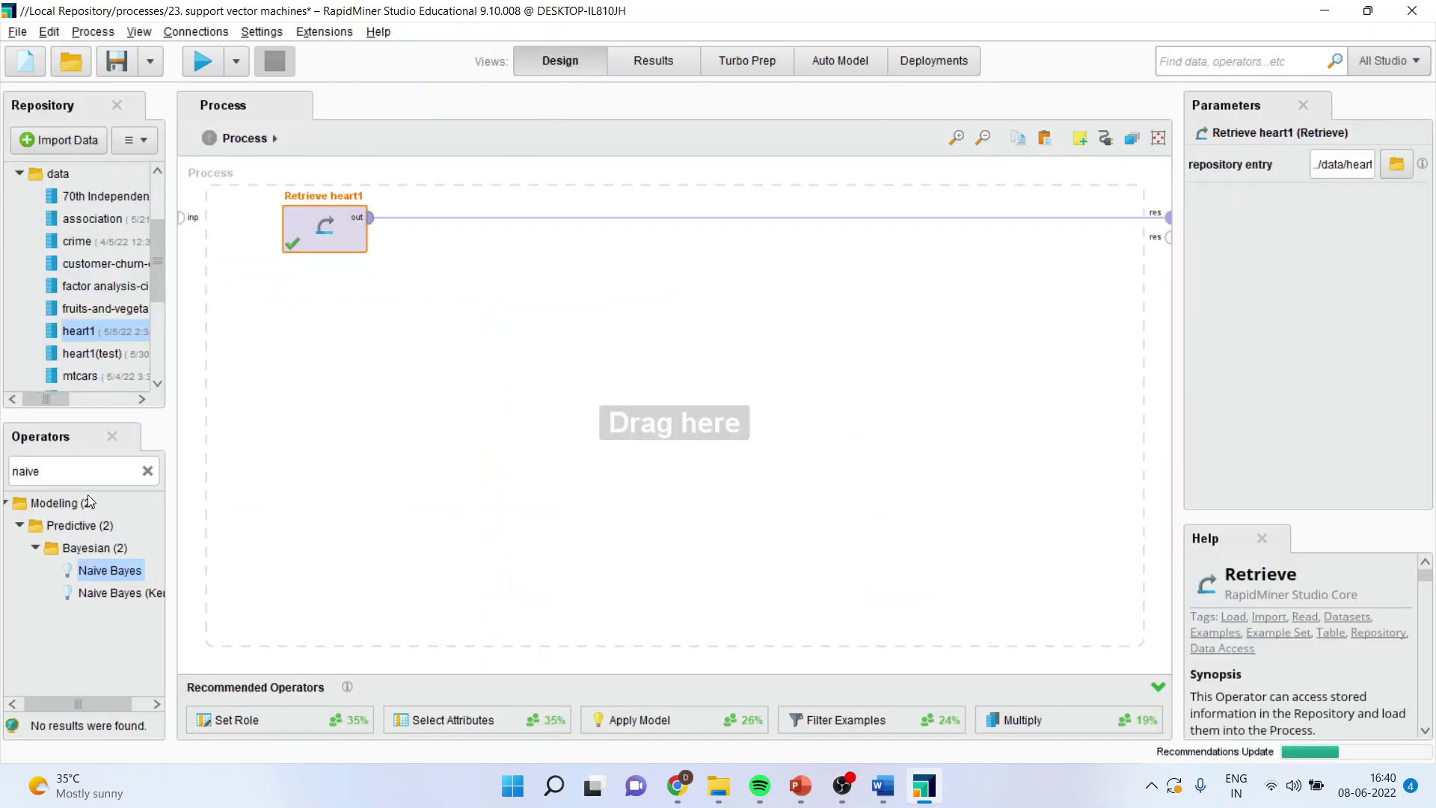
text(select)
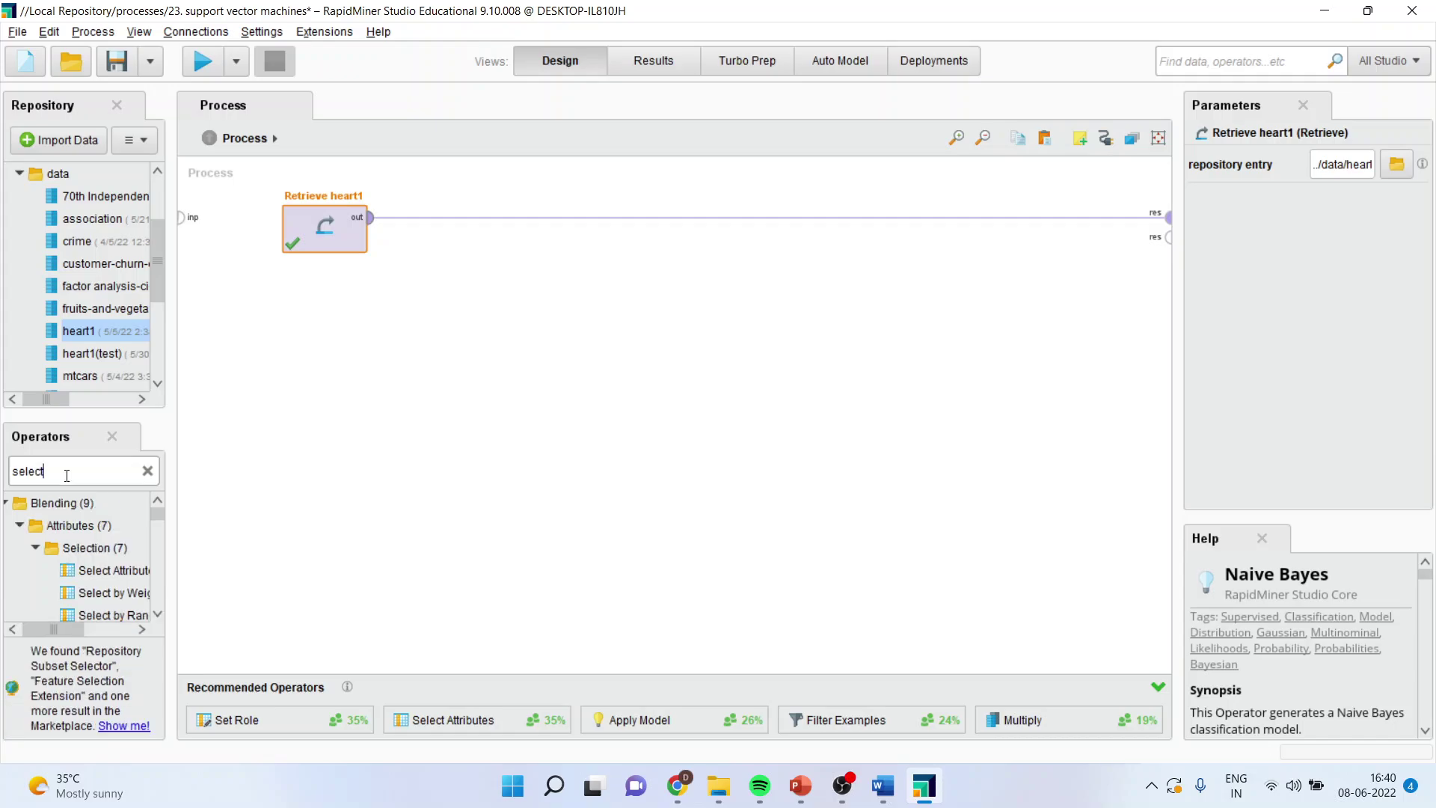
drag(112, 570, 346, 448)
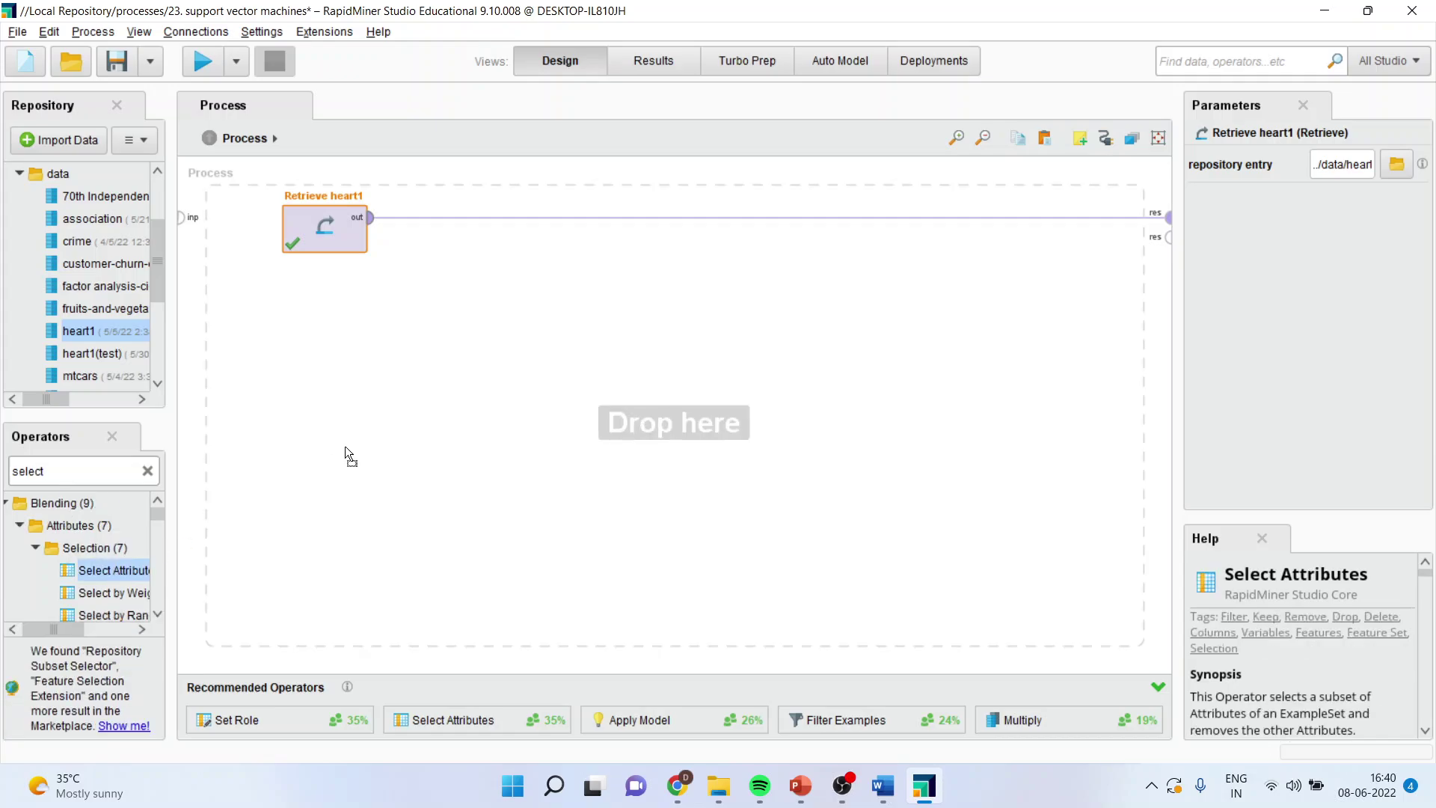
drag(440, 262, 433, 218)
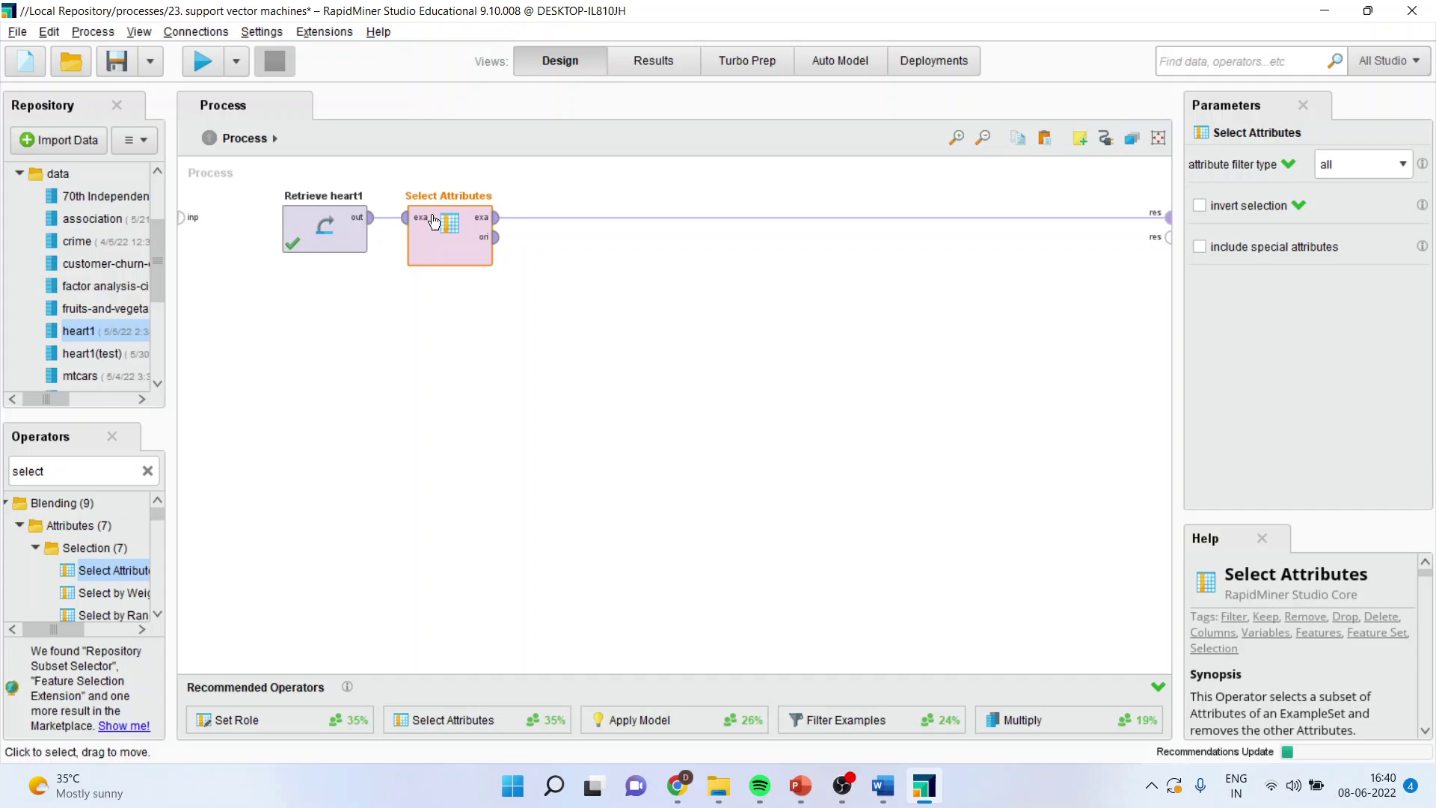
click(1403, 164)
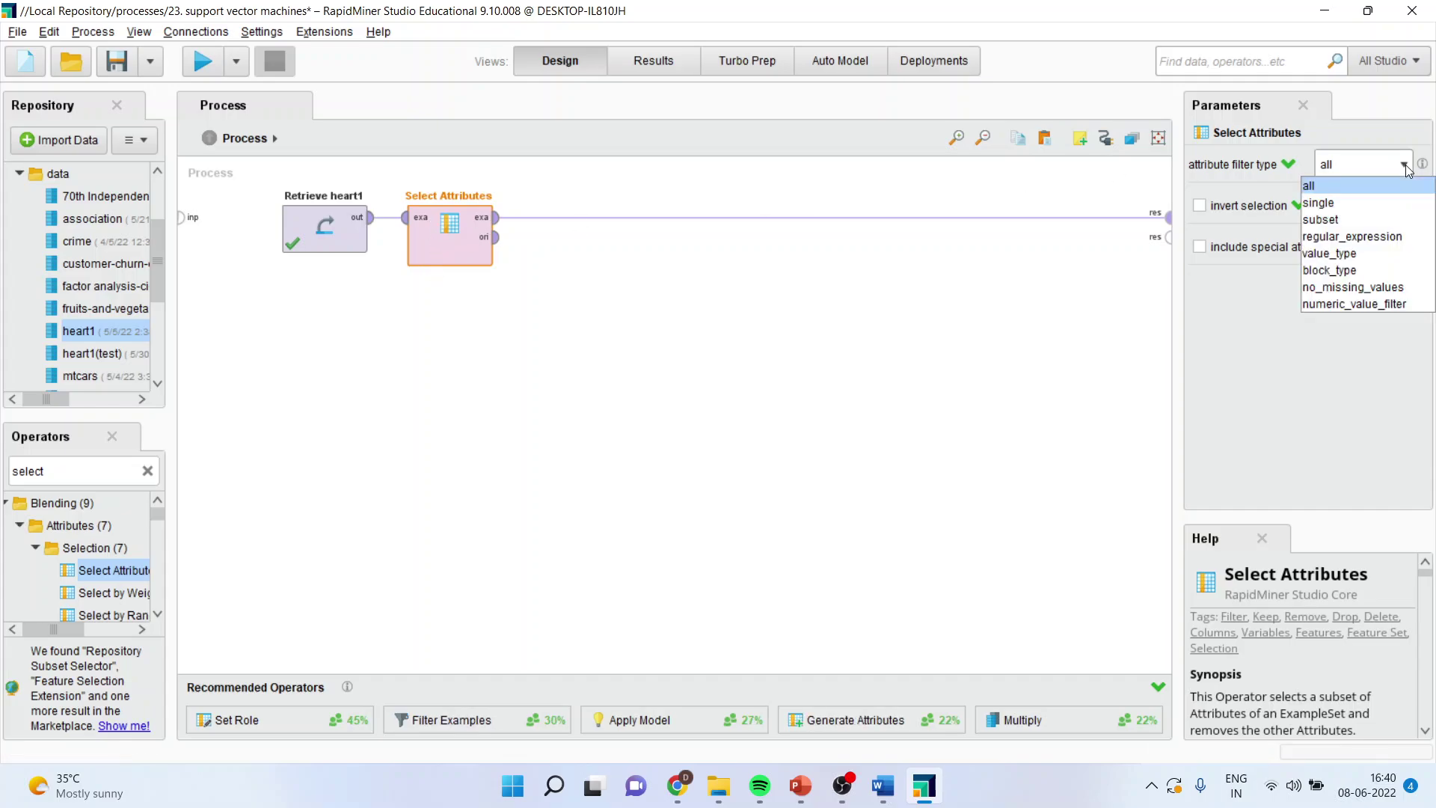
click(1382, 218)
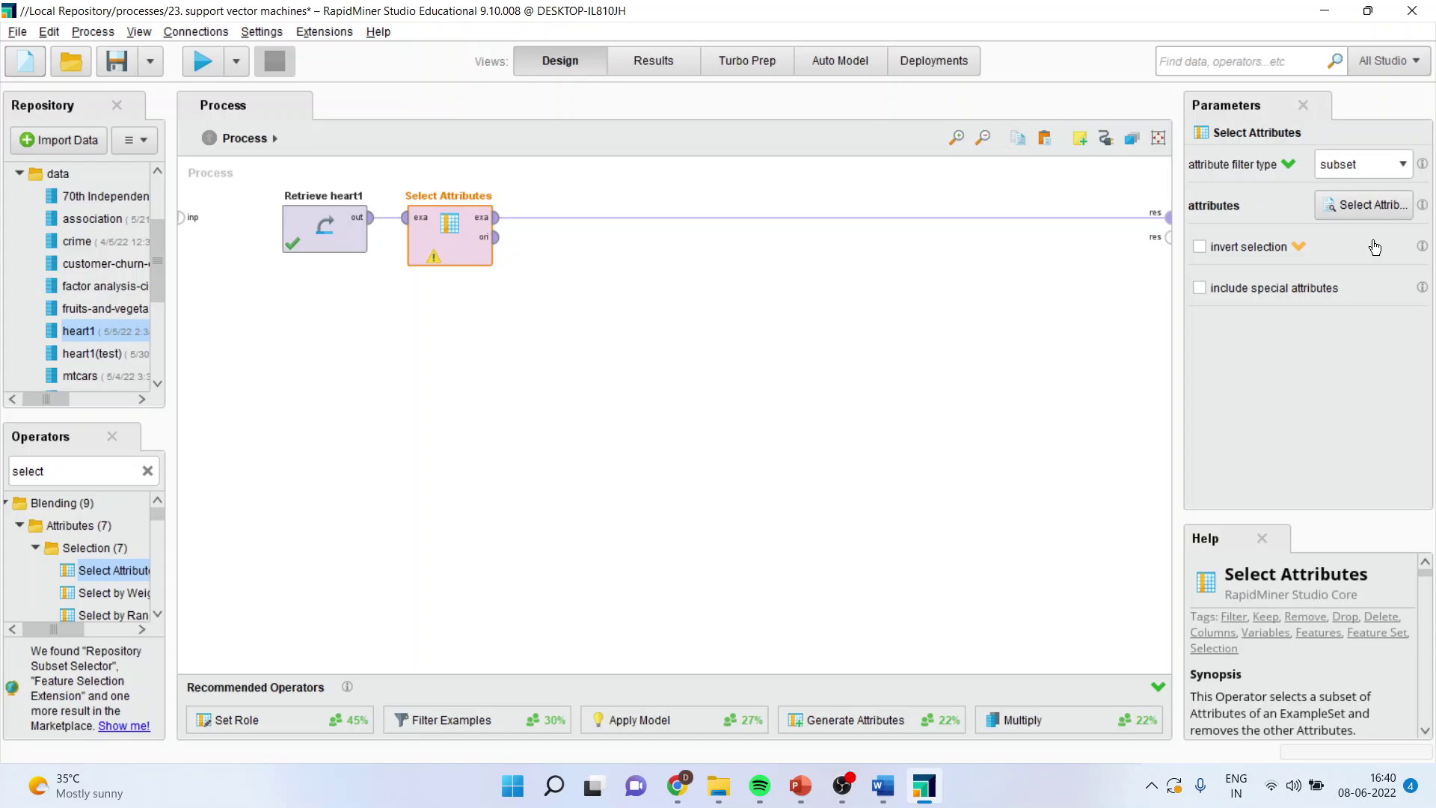
click(1363, 205)
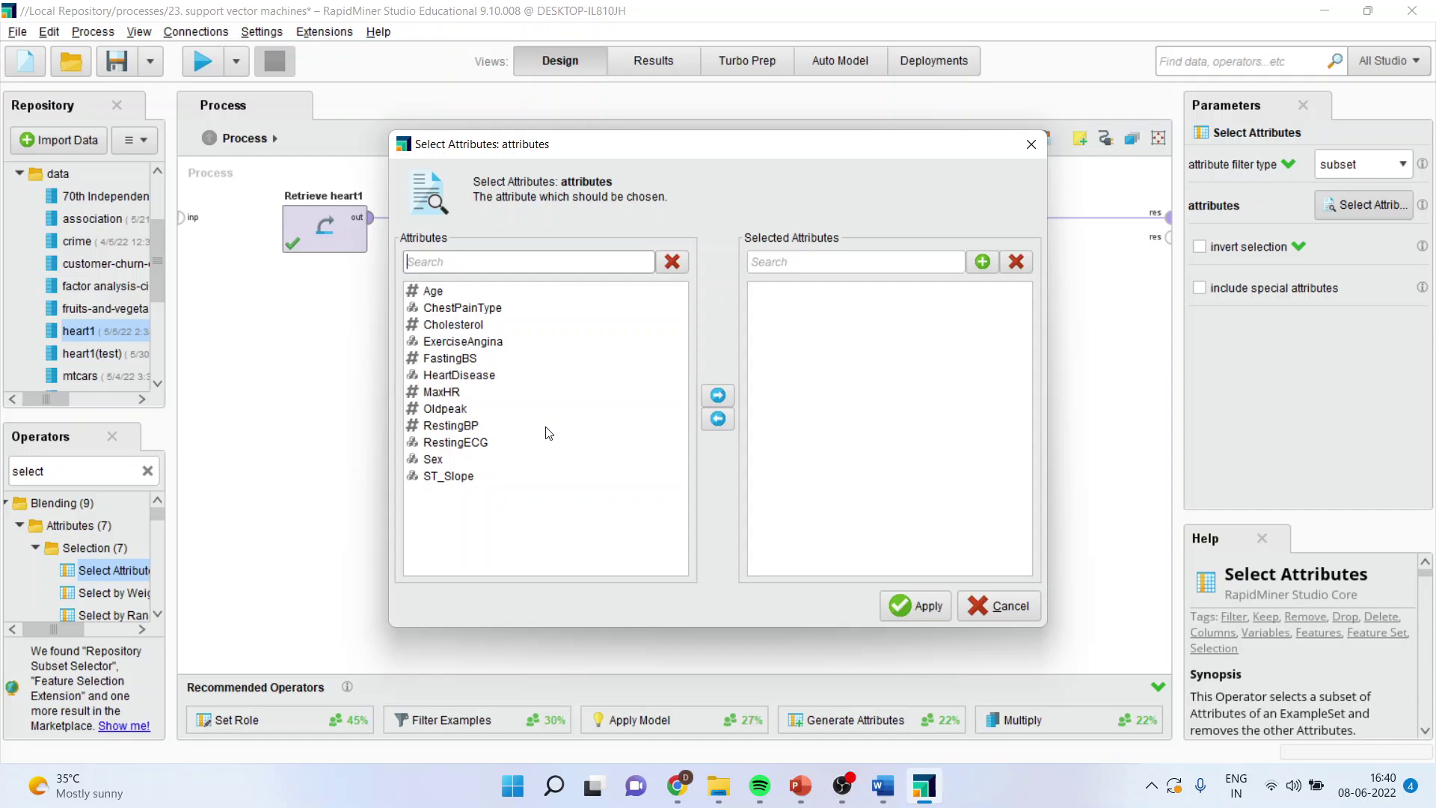
Keep Age, Cholesterol, FastingBS, HeartDisease, Oldpeak and RestingBP as the selected attributes
click(430, 292)
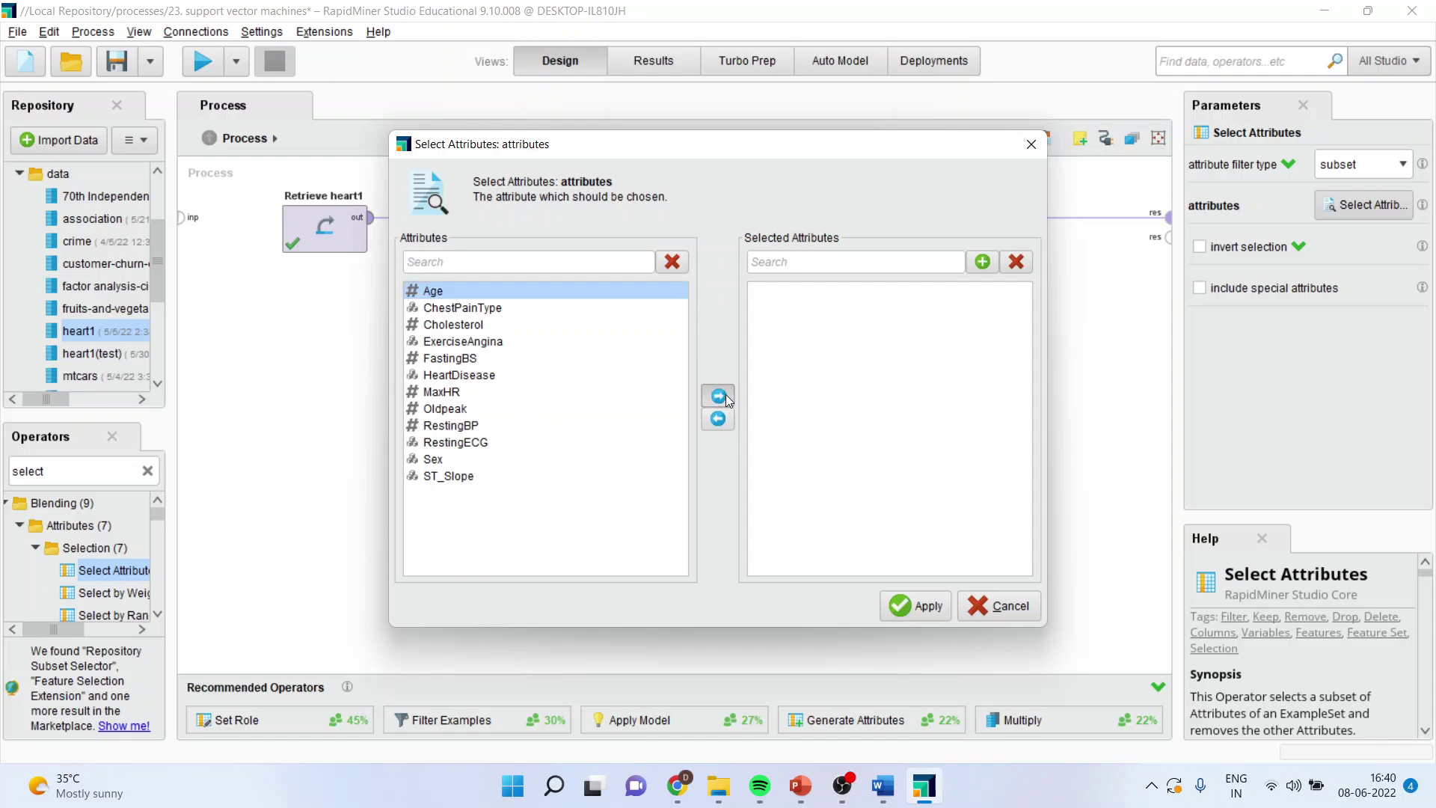
click(719, 397)
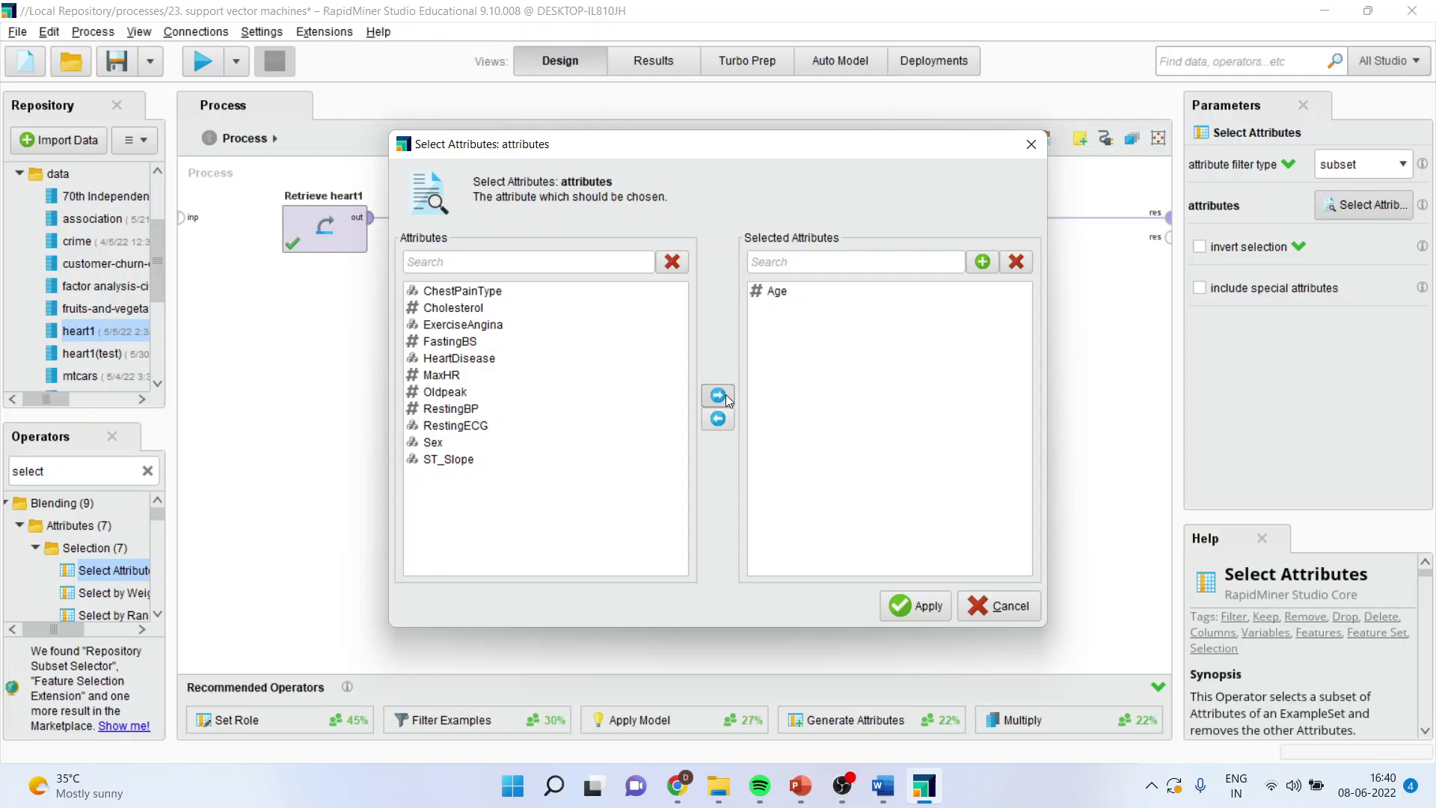
click(474, 308)
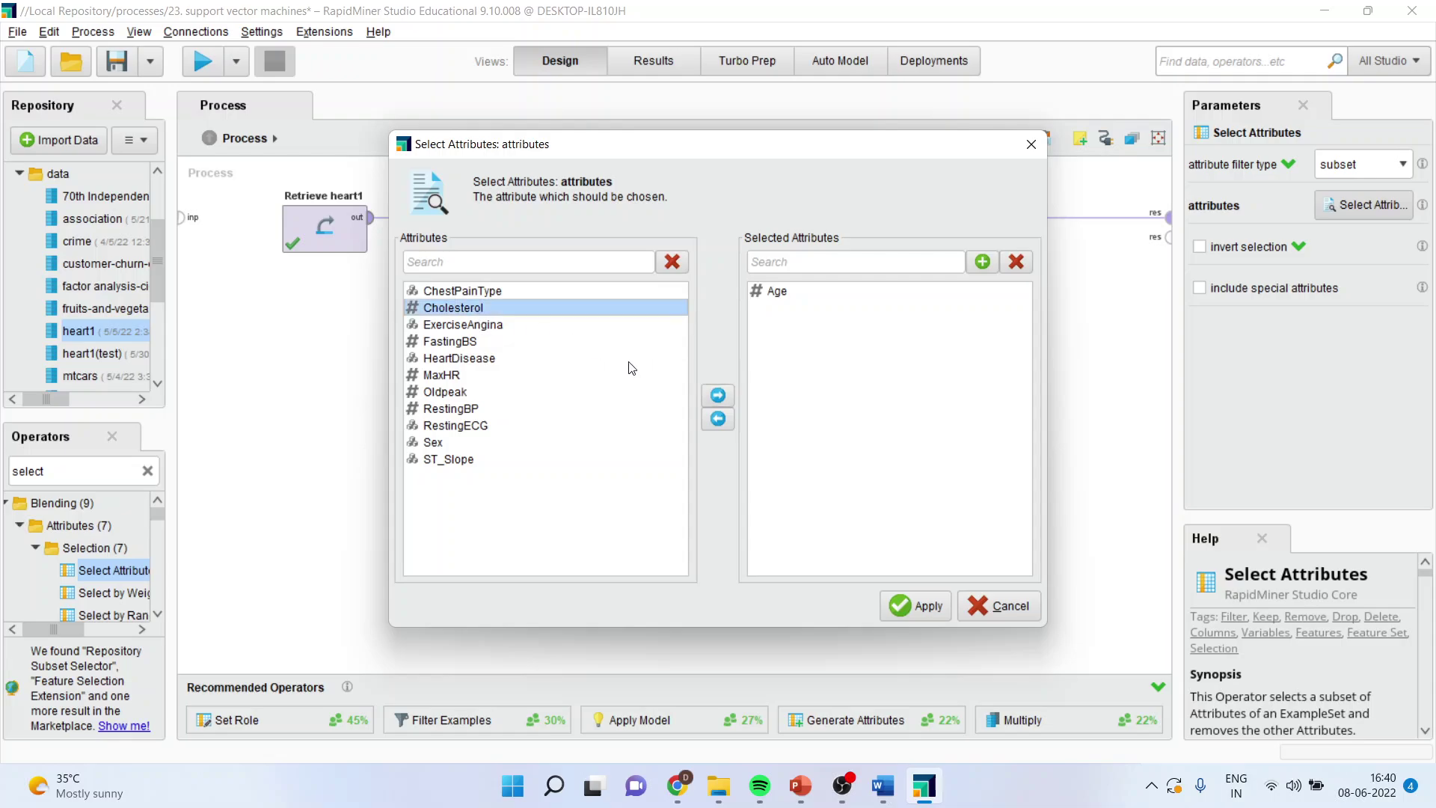
click(718, 395)
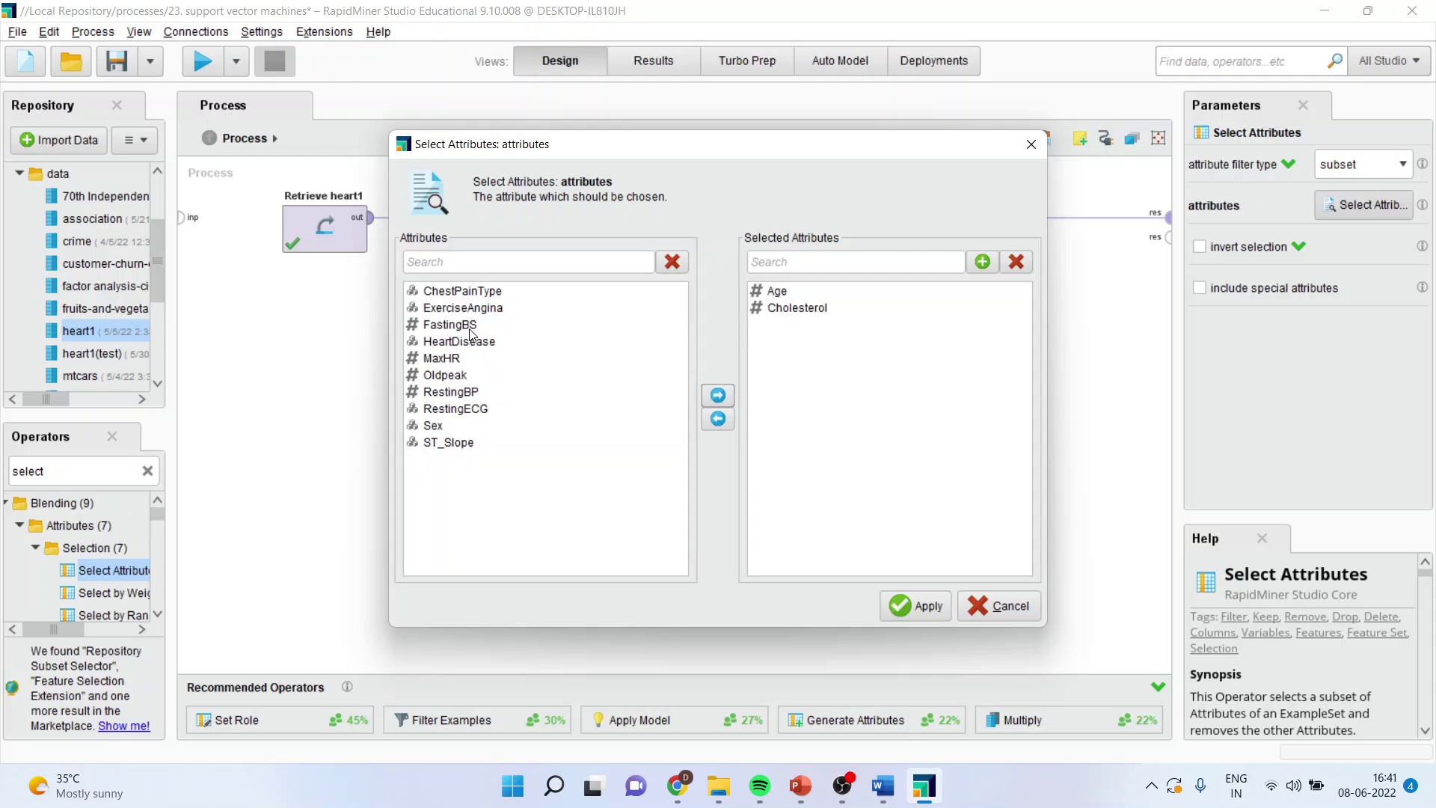
click(472, 326)
click(718, 395)
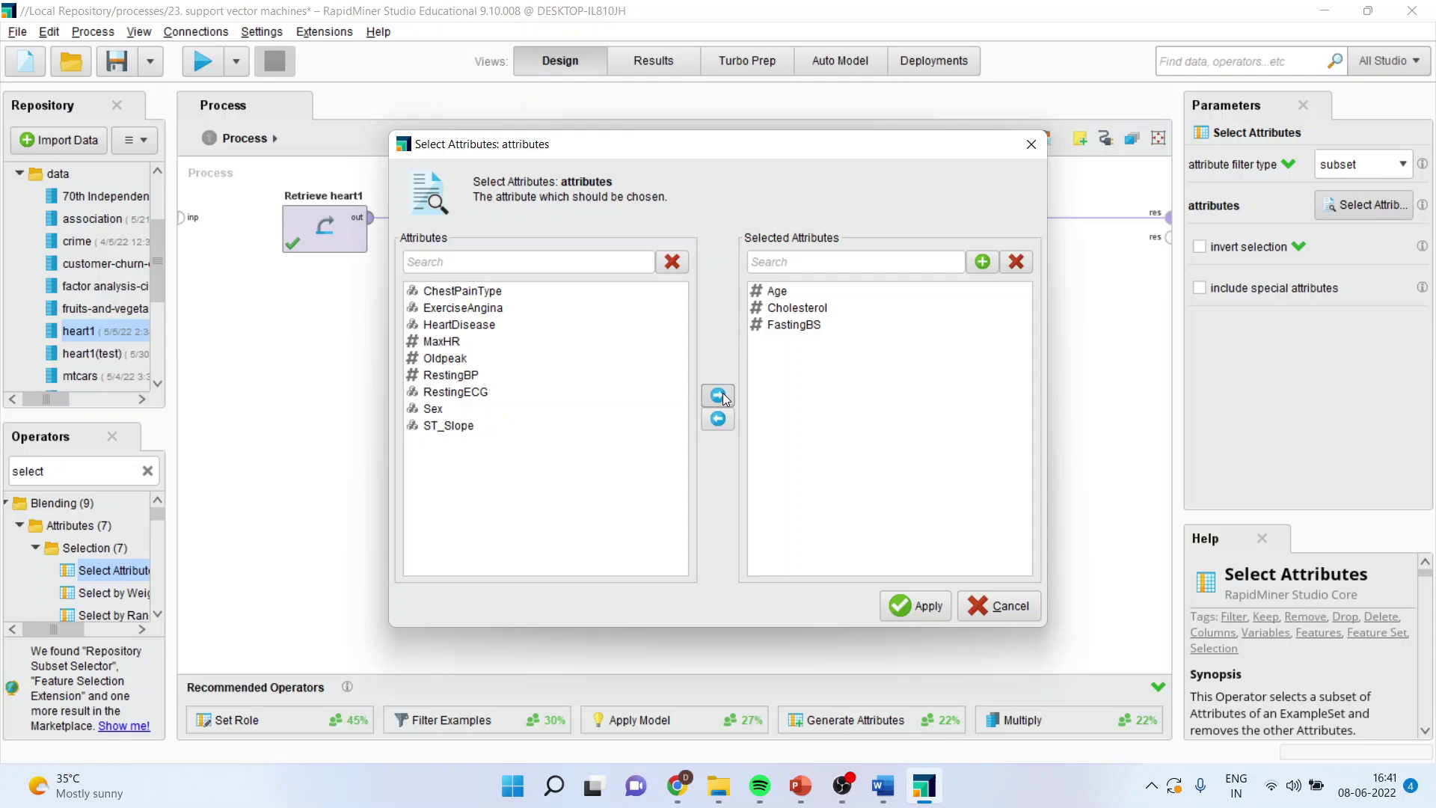
click(486, 326)
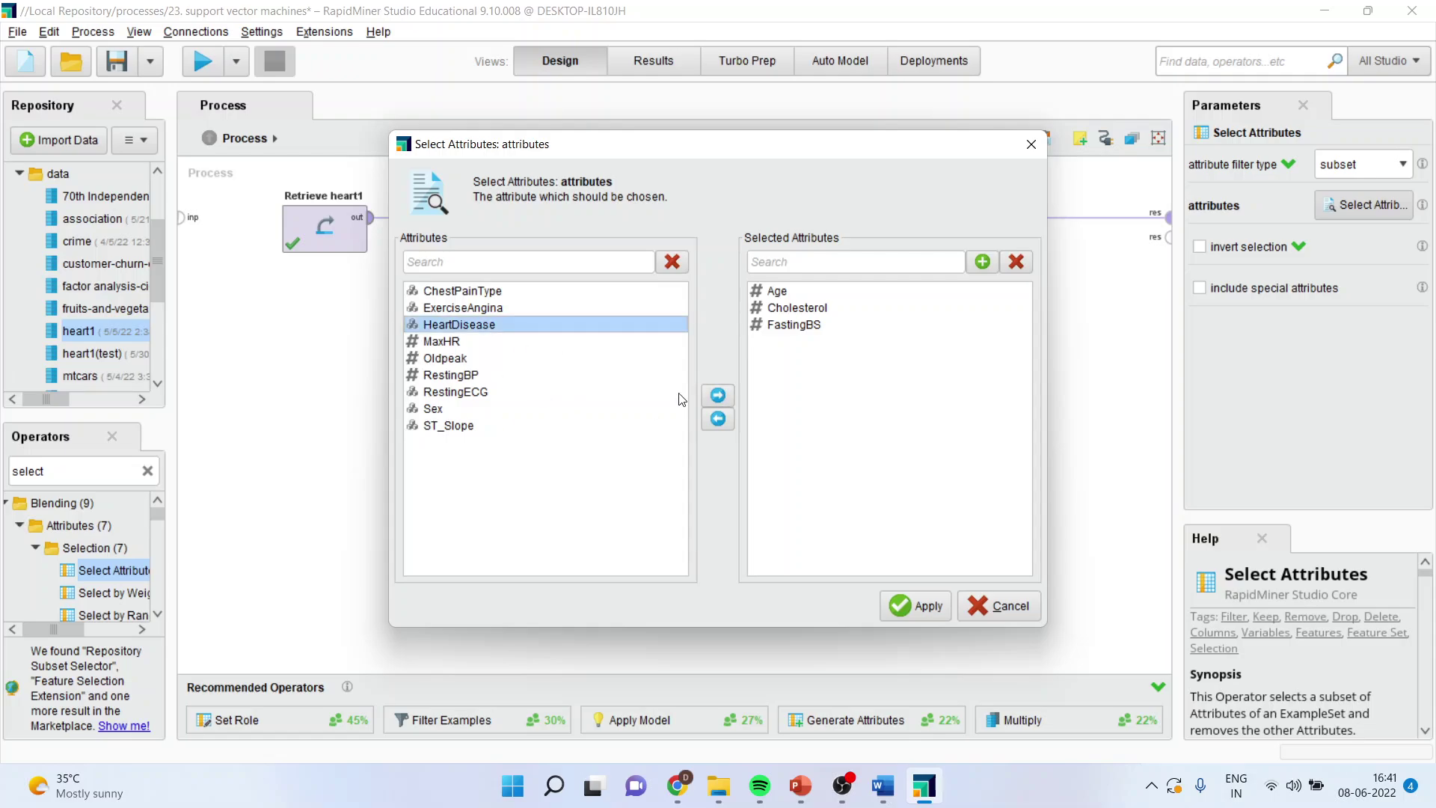
click(716, 397)
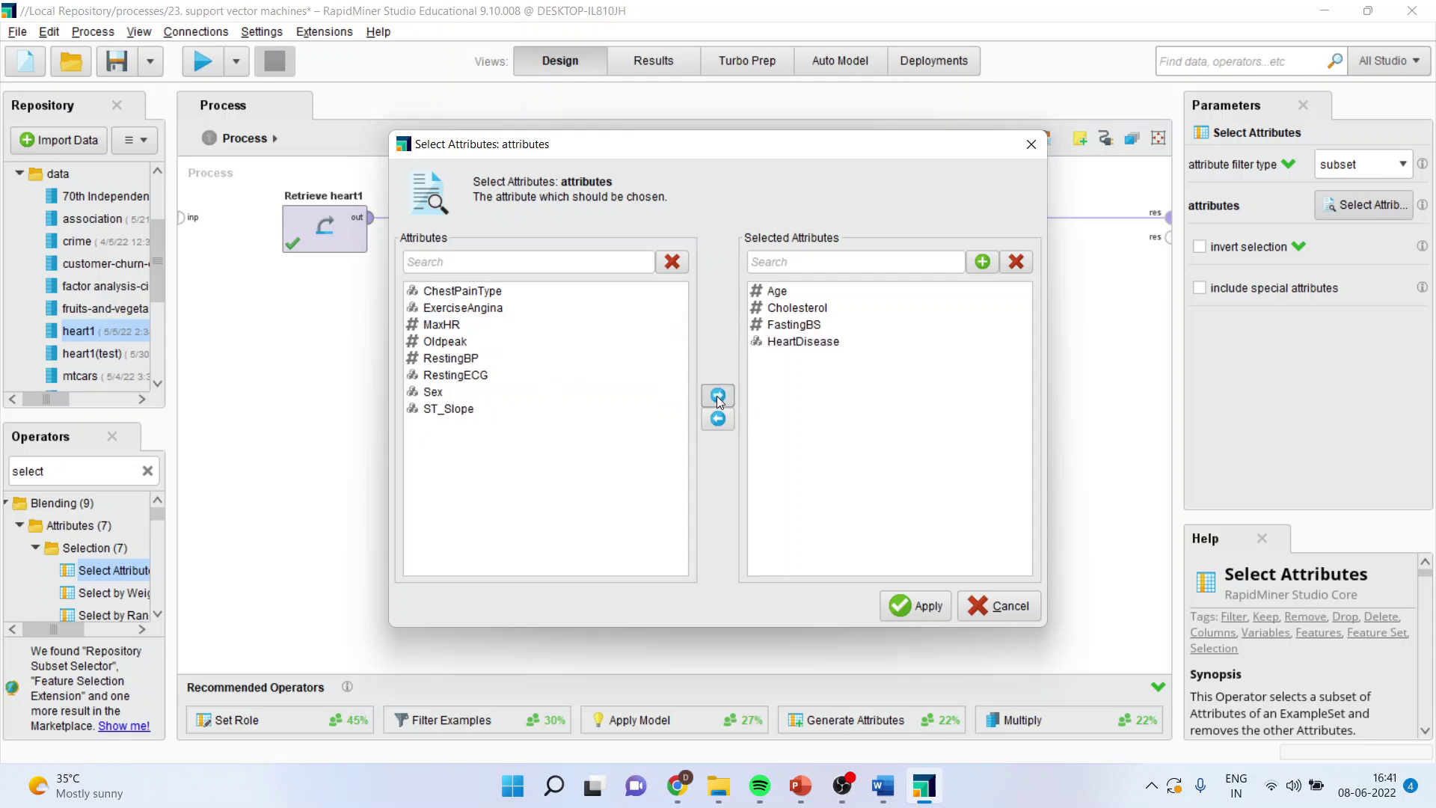
click(460, 342)
click(718, 396)
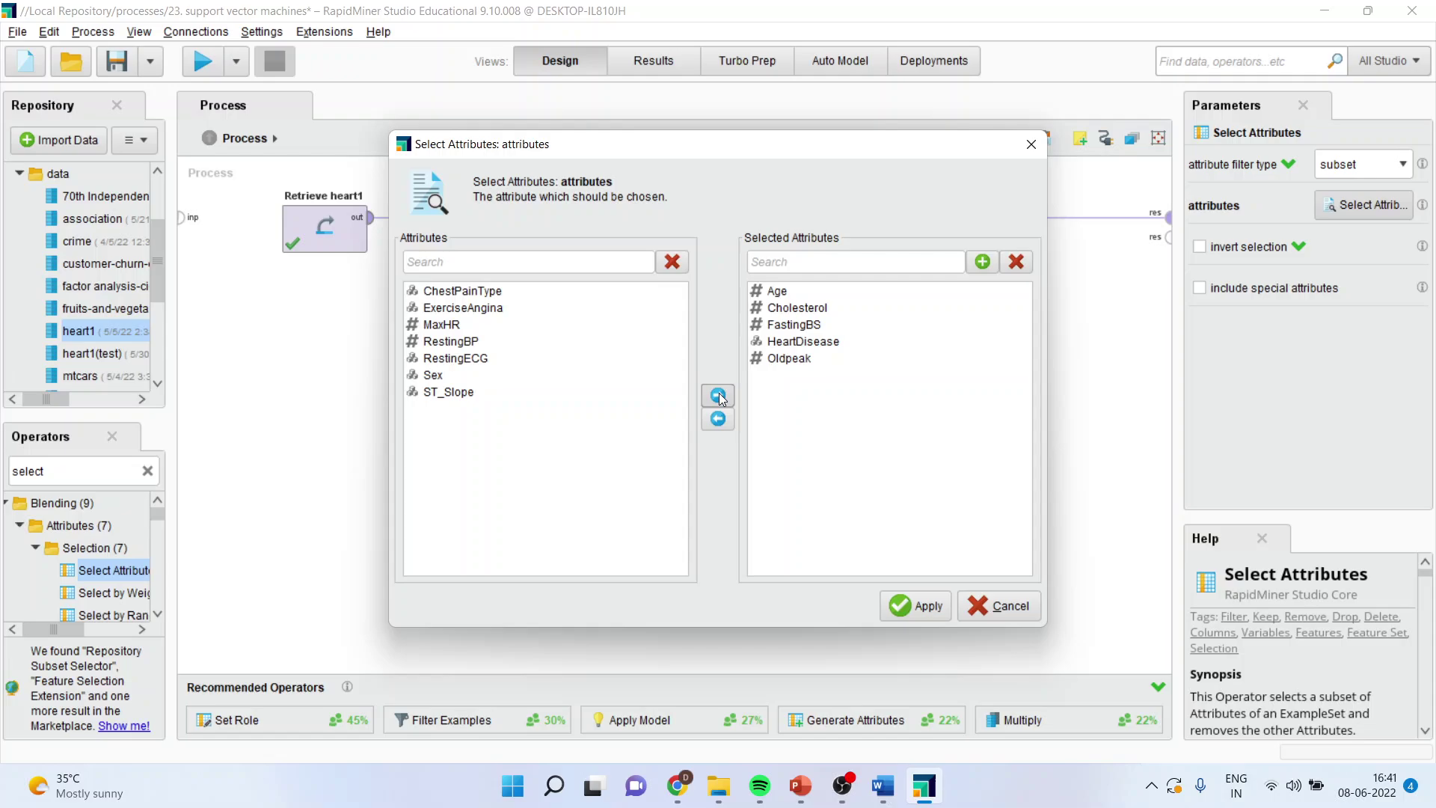
click(470, 341)
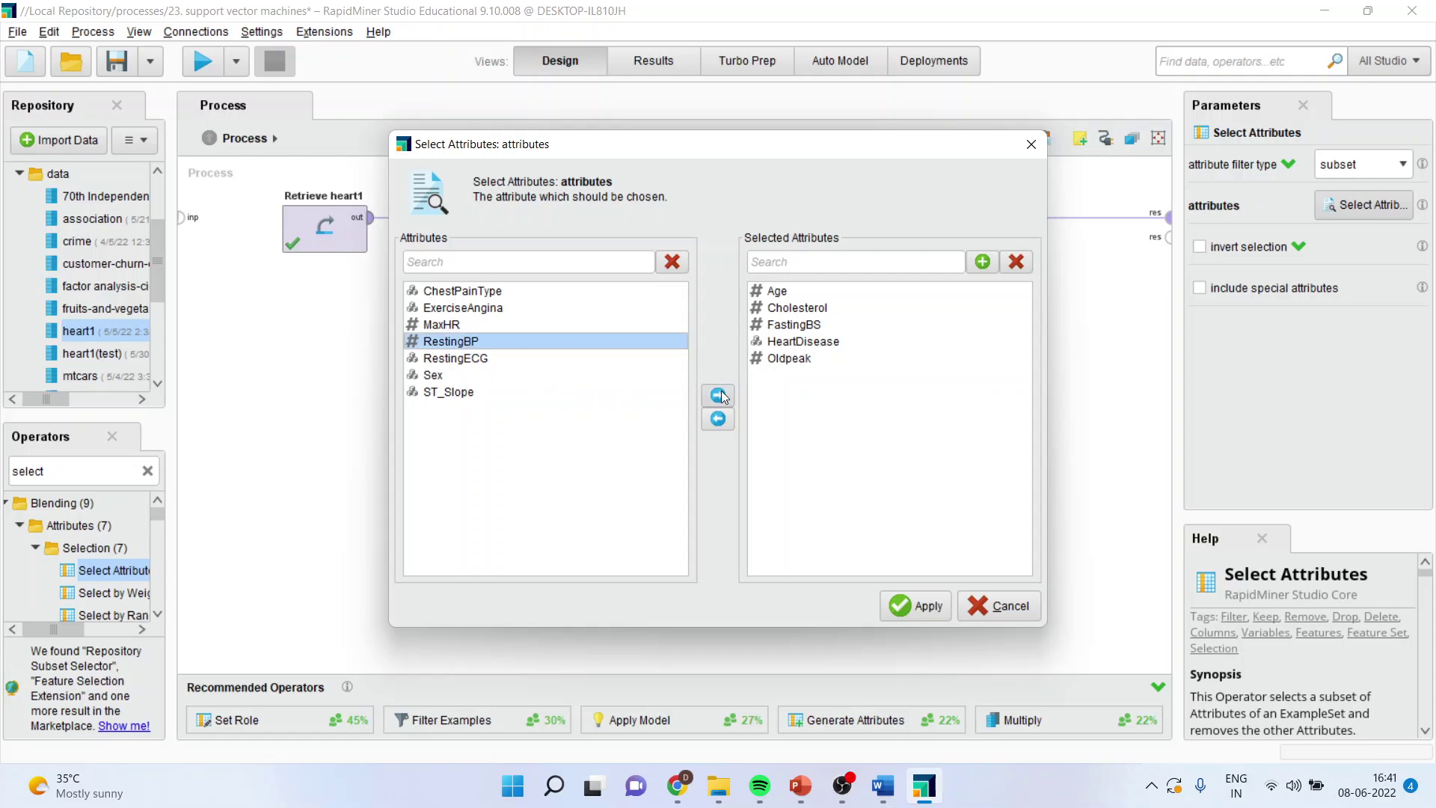
click(718, 395)
click(916, 606)
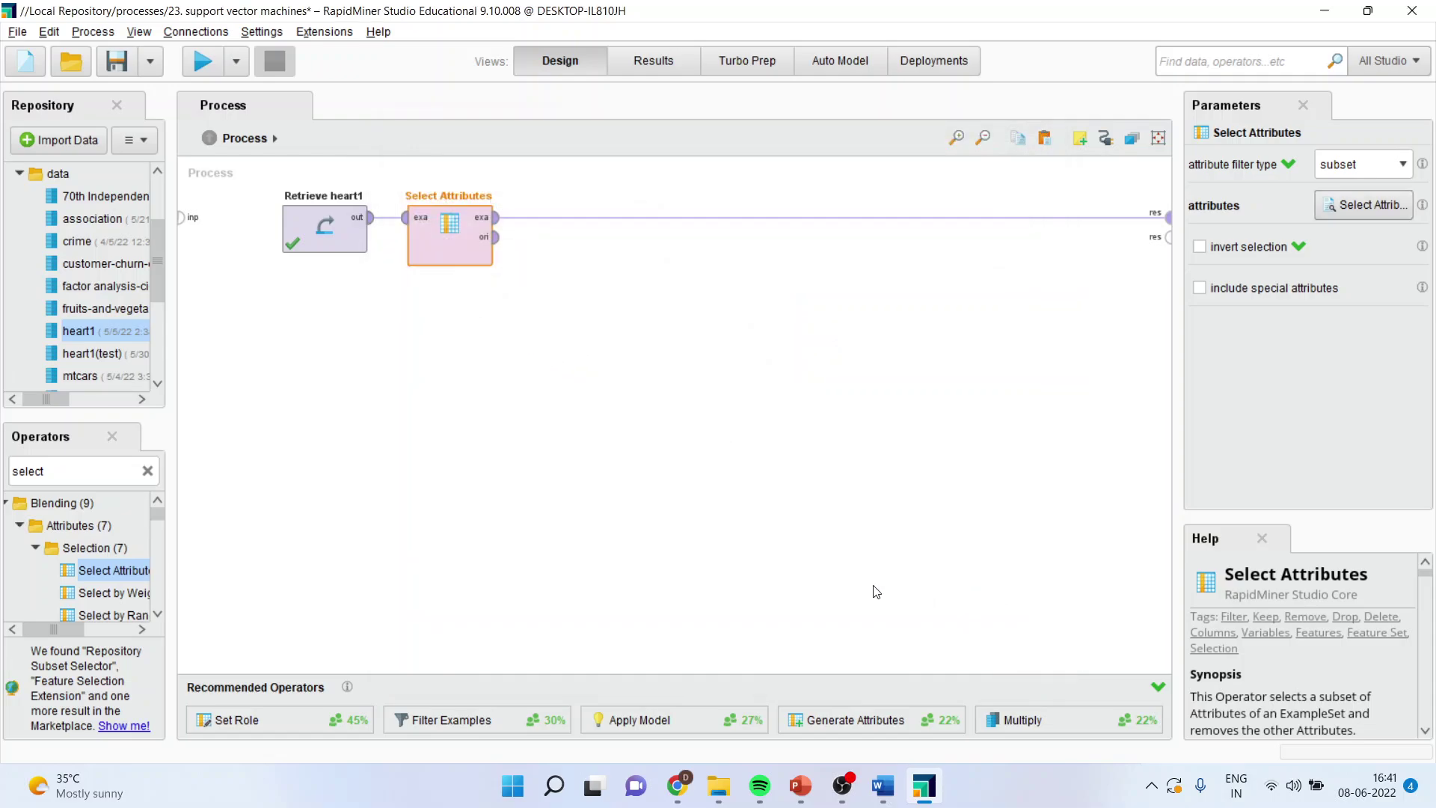
Place Set Role after Select Attributes, setting HeartDisease's target role to label
double_click(56, 471)
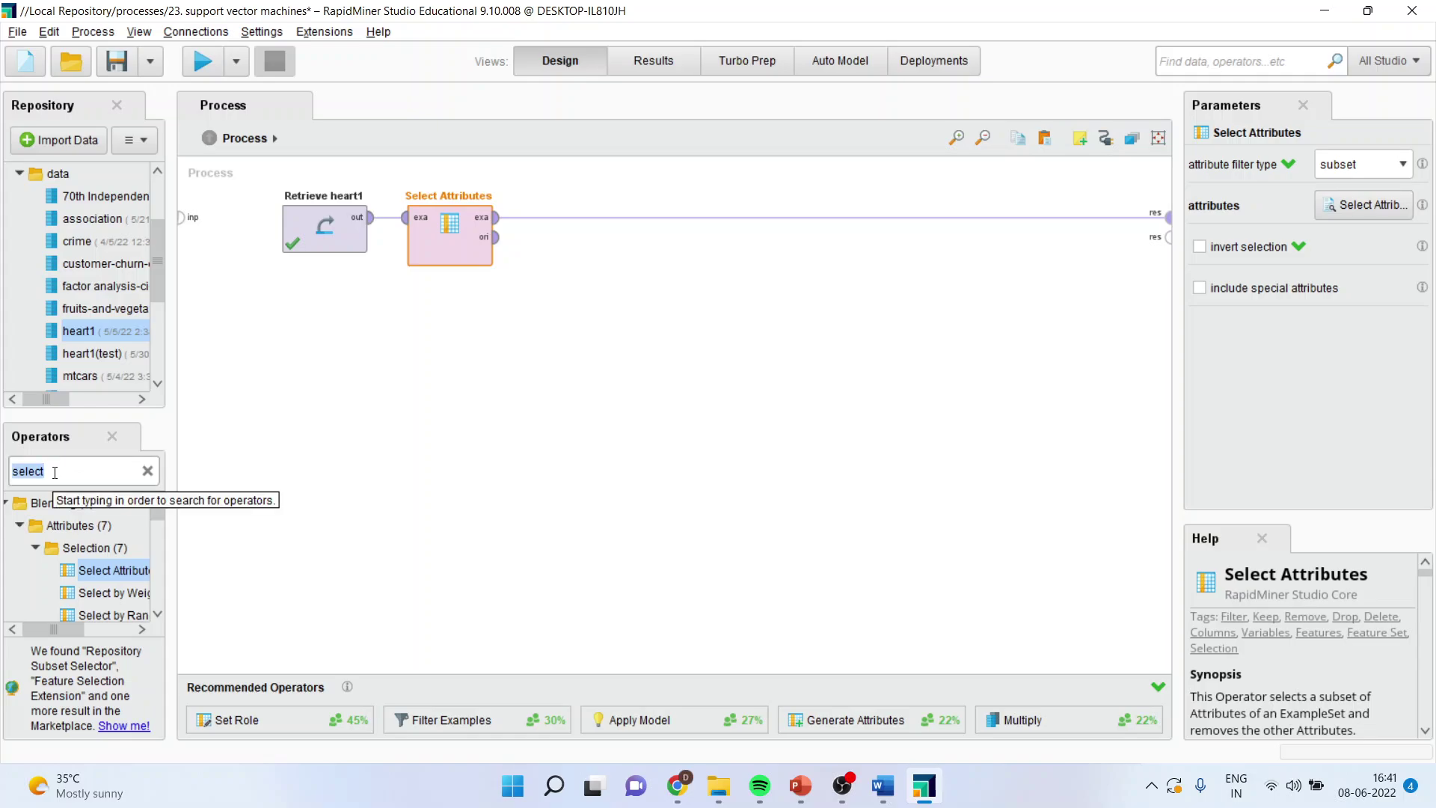
text(s)
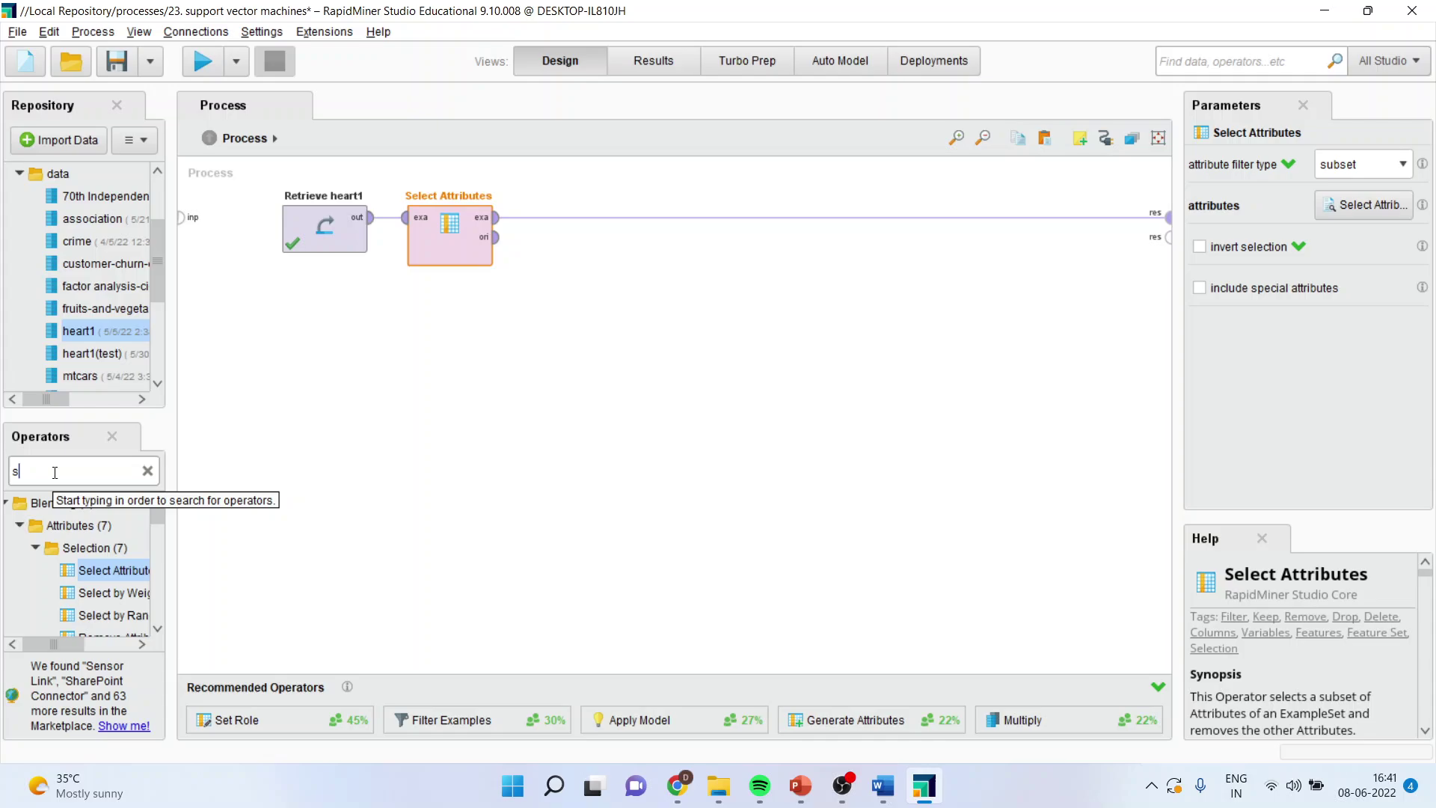
text(et role)
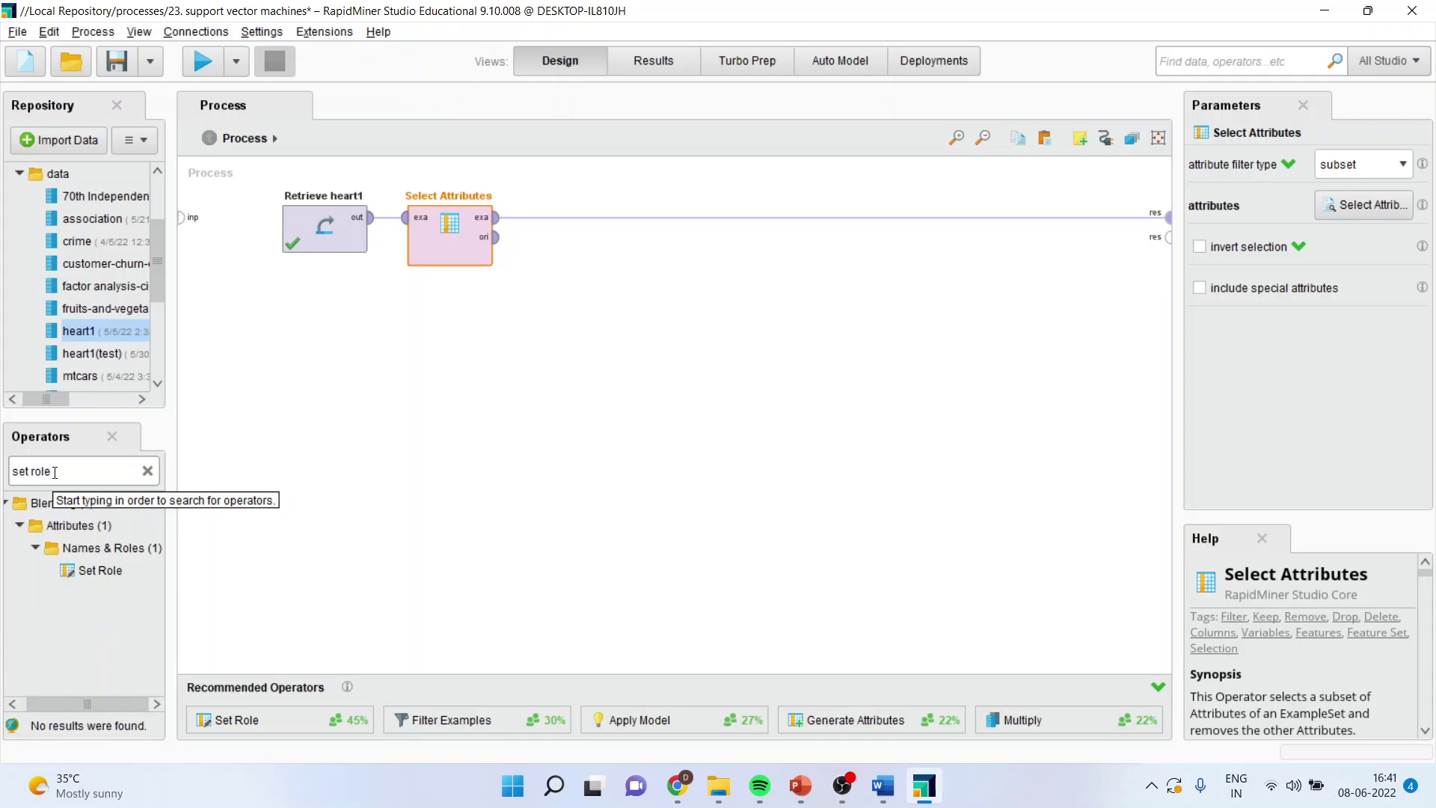
drag(100, 570, 563, 219)
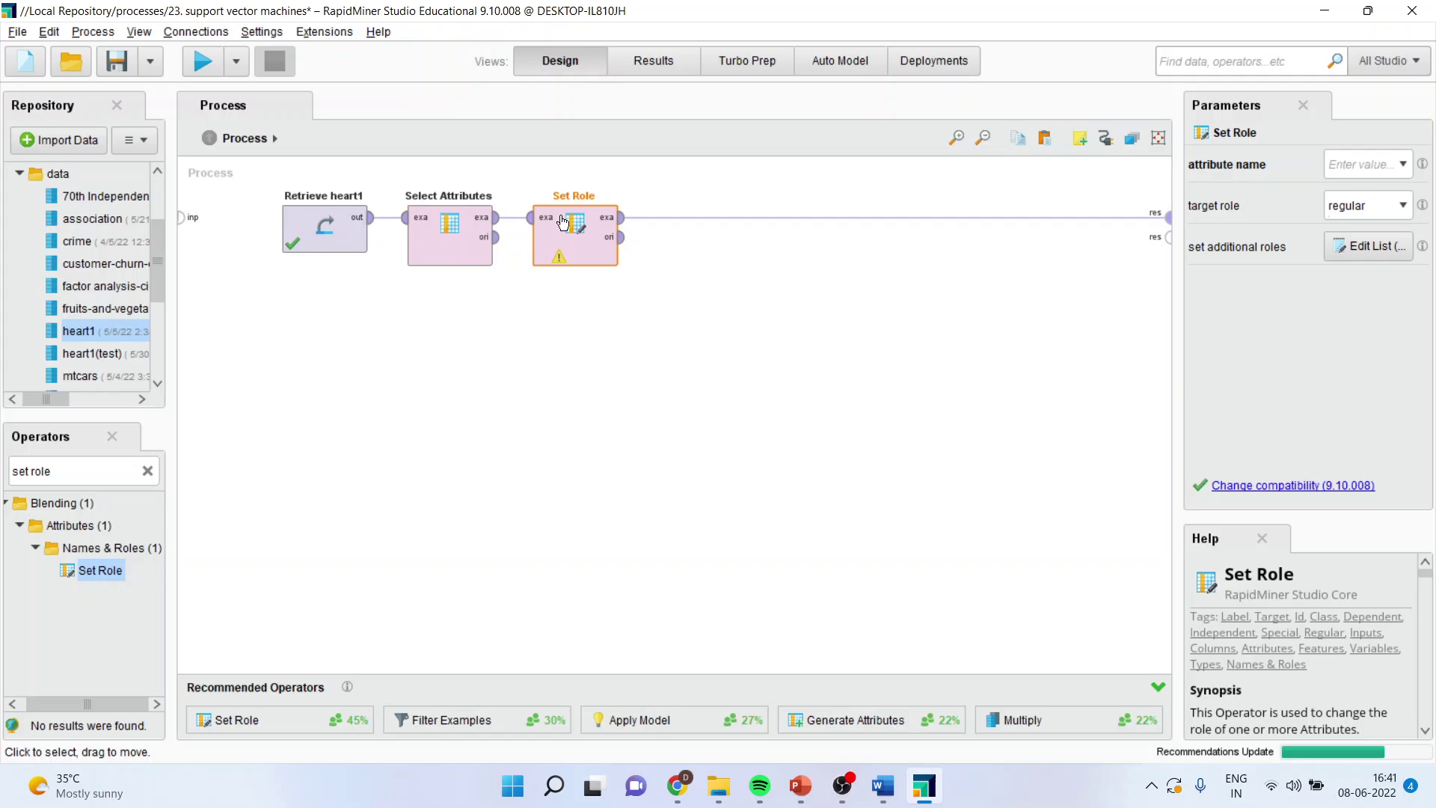
click(1399, 175)
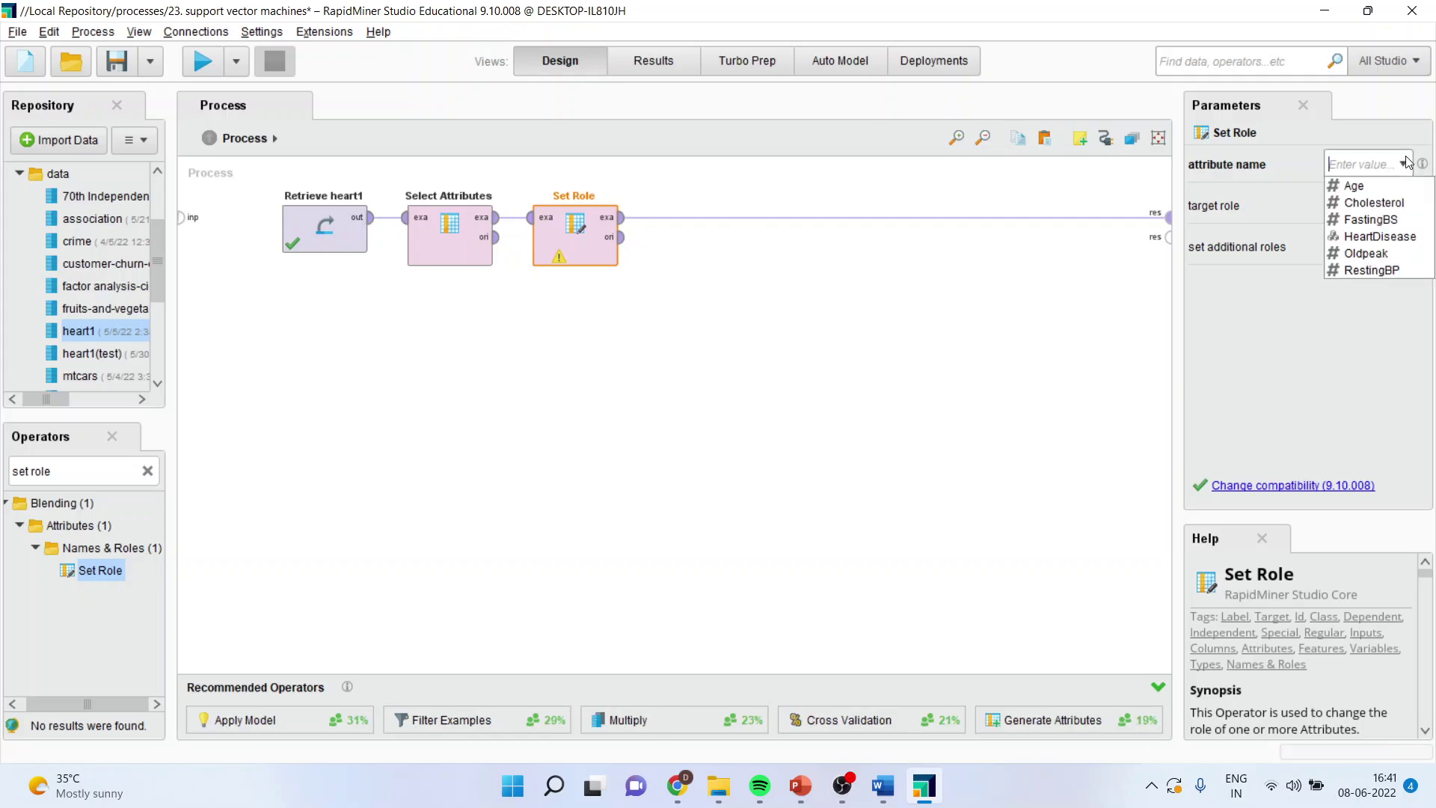
click(1383, 234)
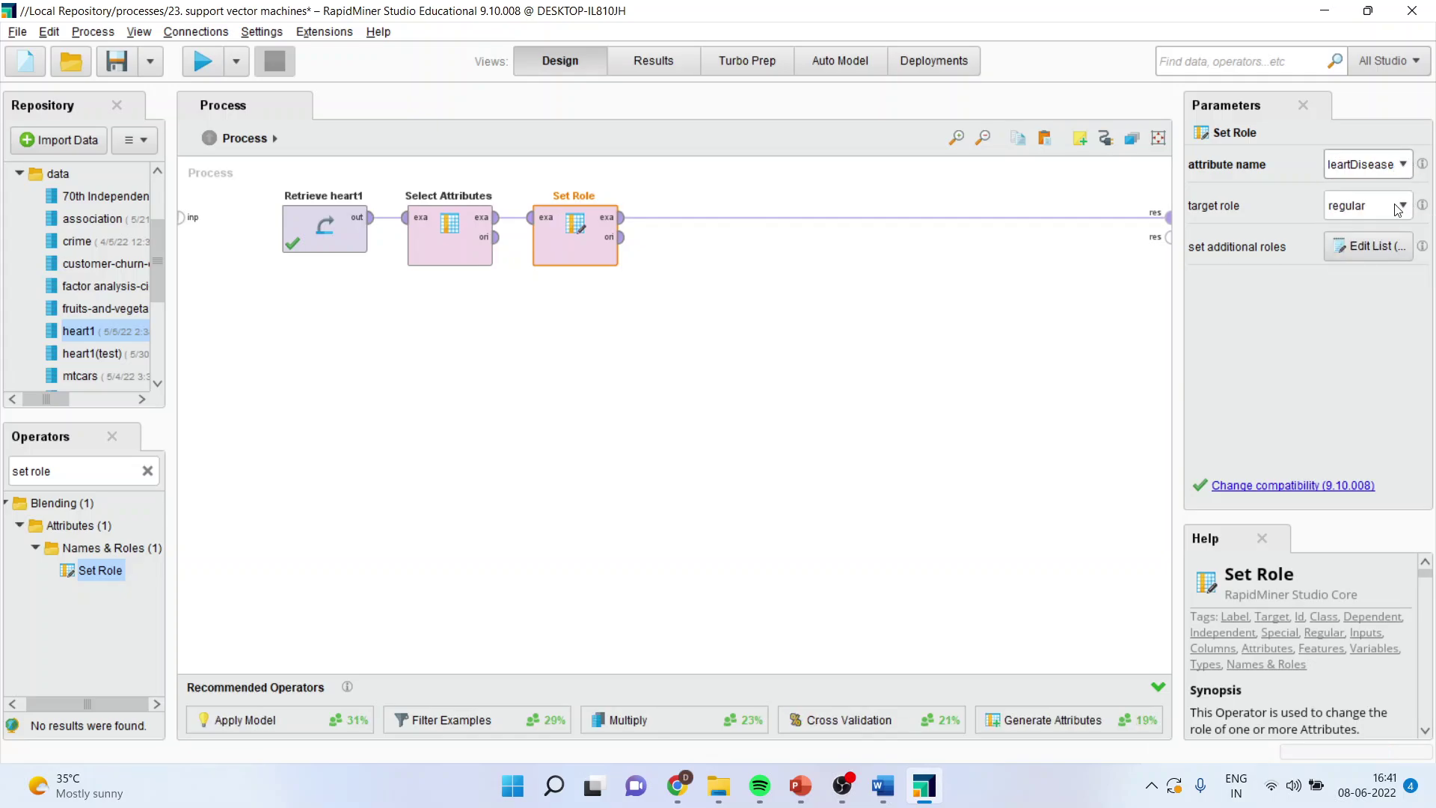
click(1403, 206)
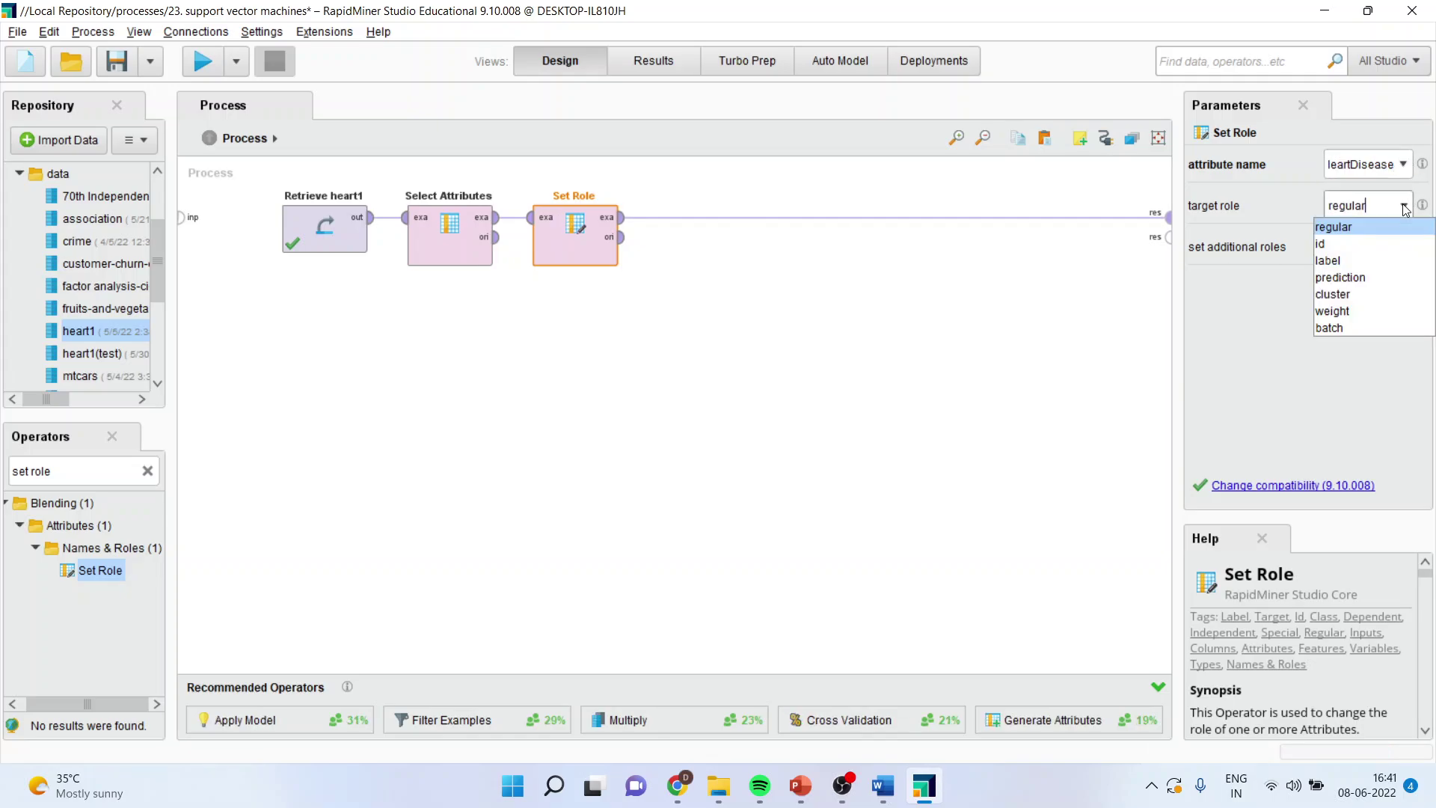
click(1372, 260)
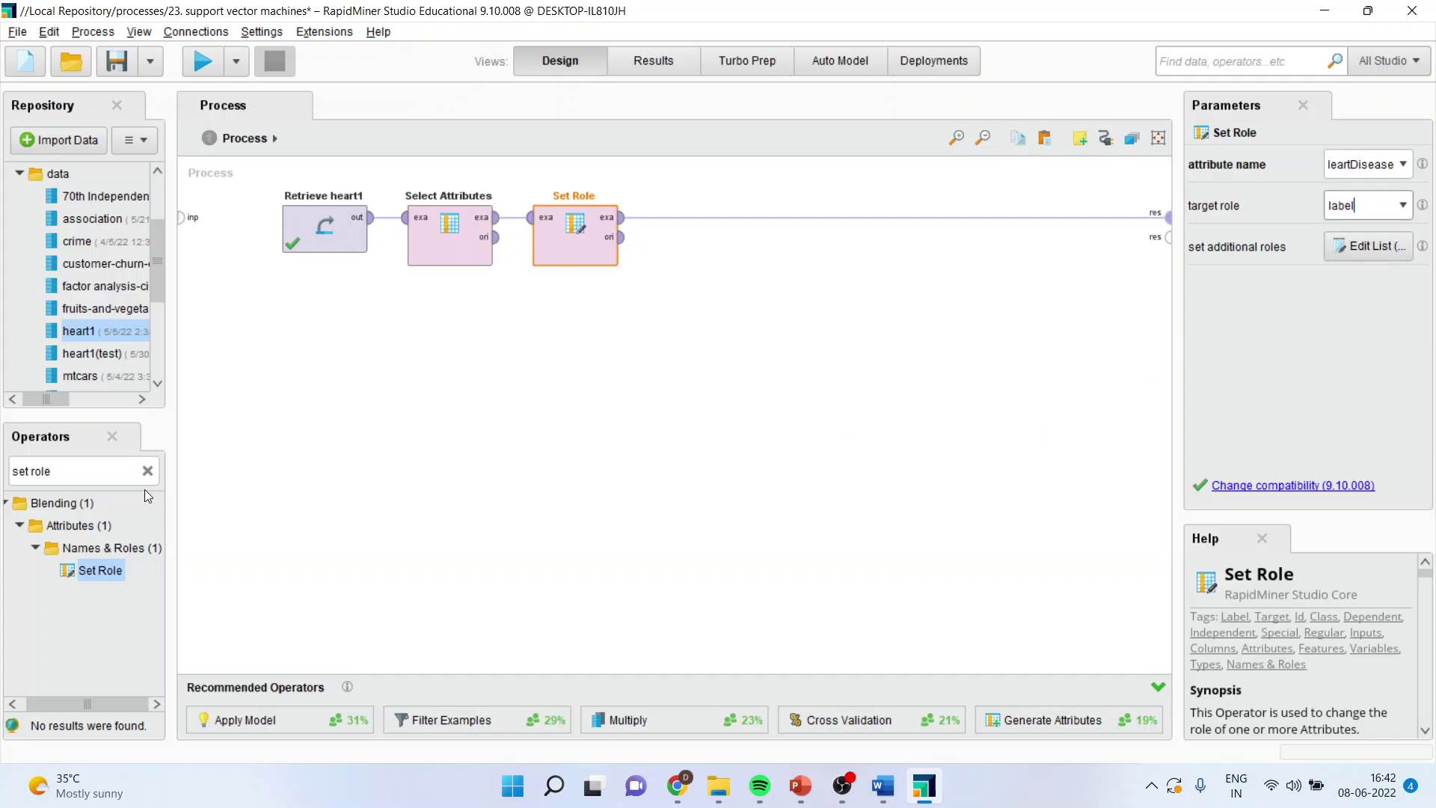
click(70, 471)
text(split)
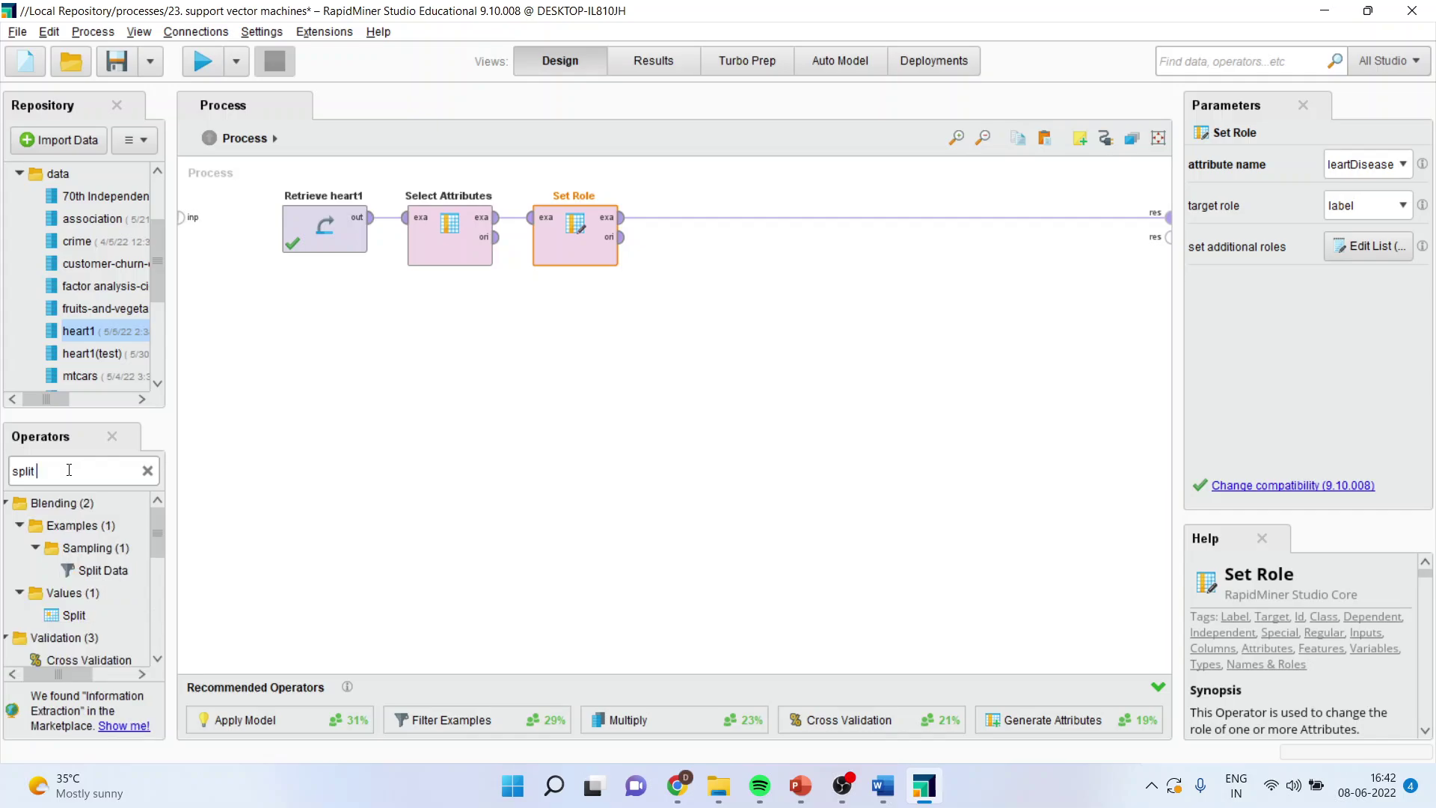
text( d)
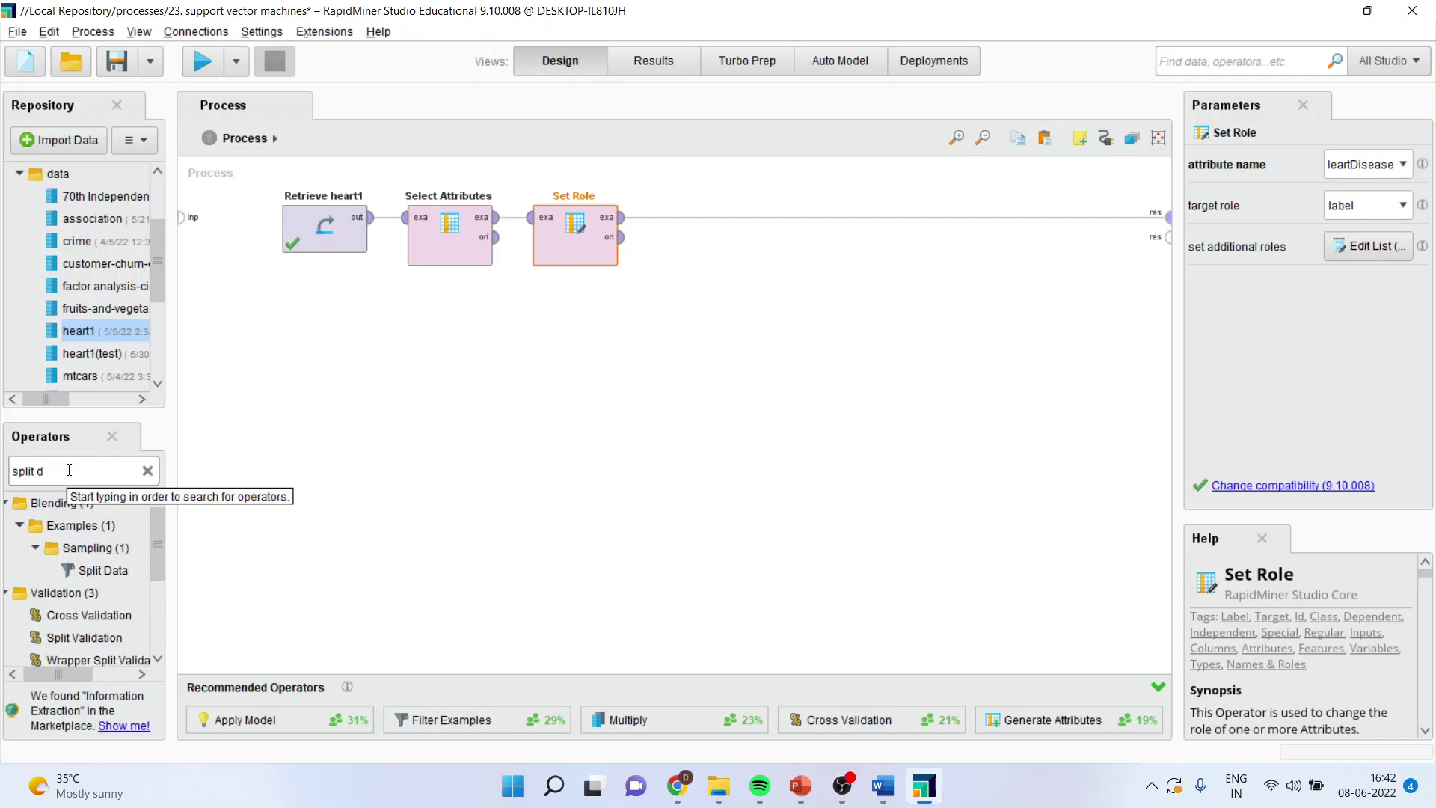
Place Split Data after Set Role and remove its partition link to the process result
drag(107, 522, 110, 525)
drag(110, 576, 701, 226)
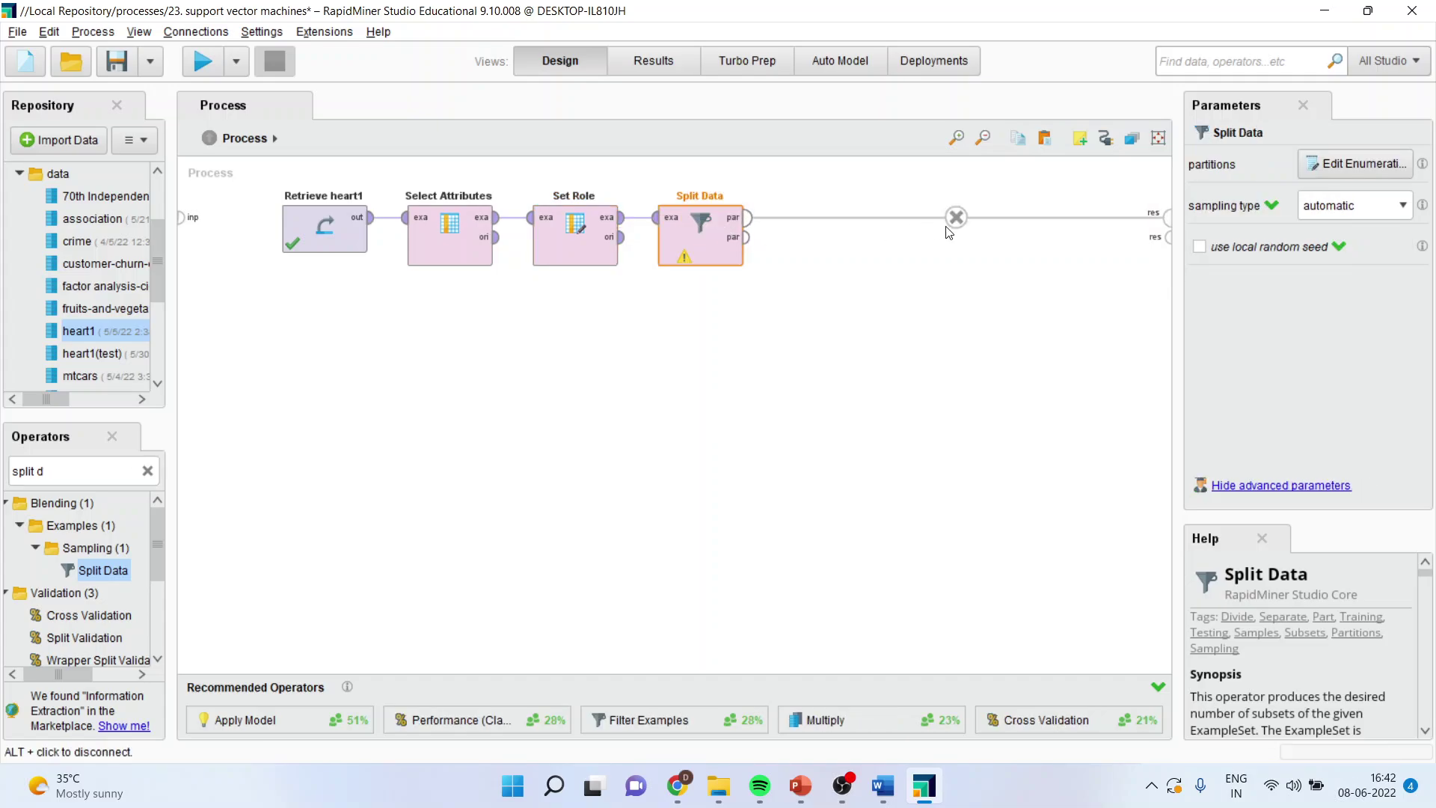
click(955, 217)
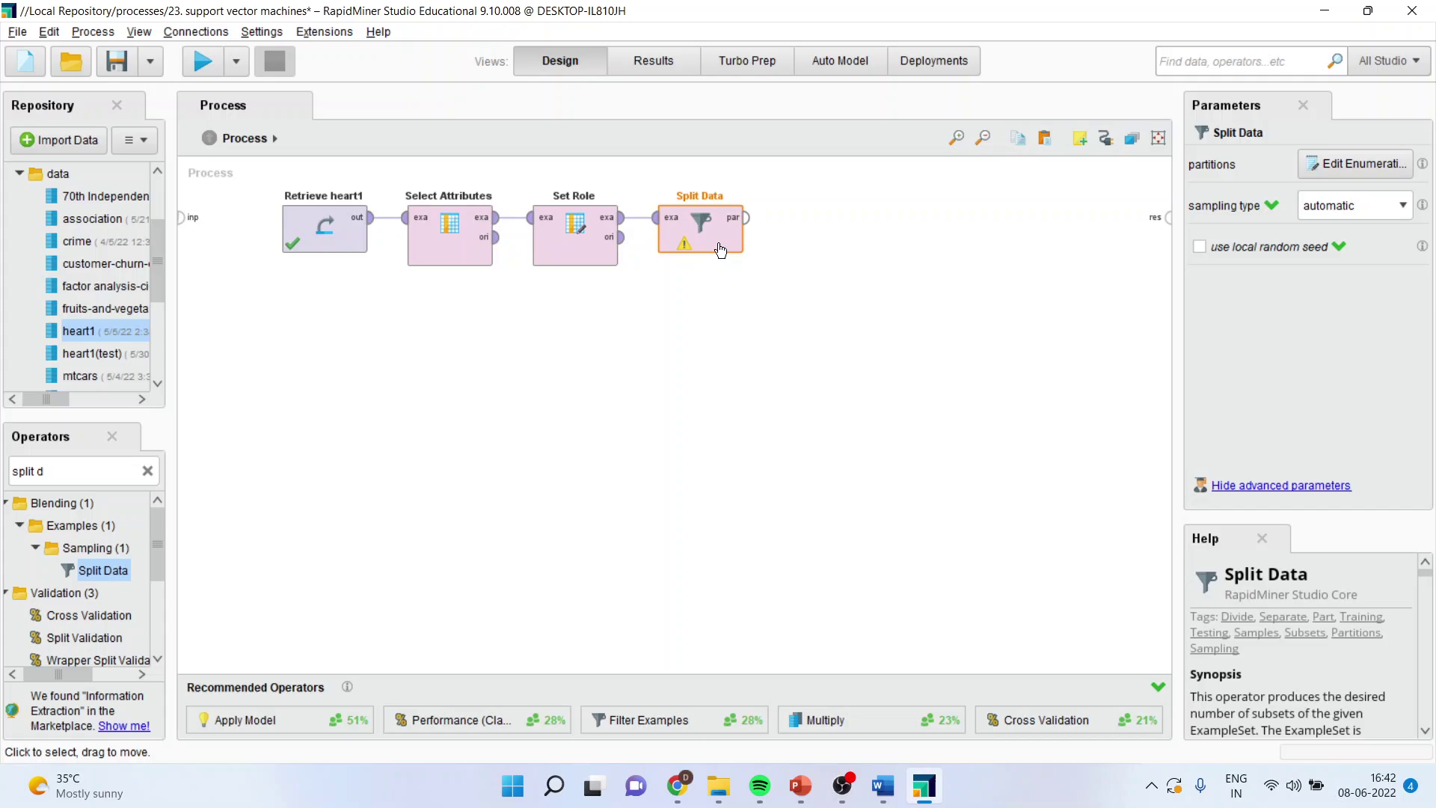
Give Split Data two partition ratios, 0.7 and 0.3
click(1358, 165)
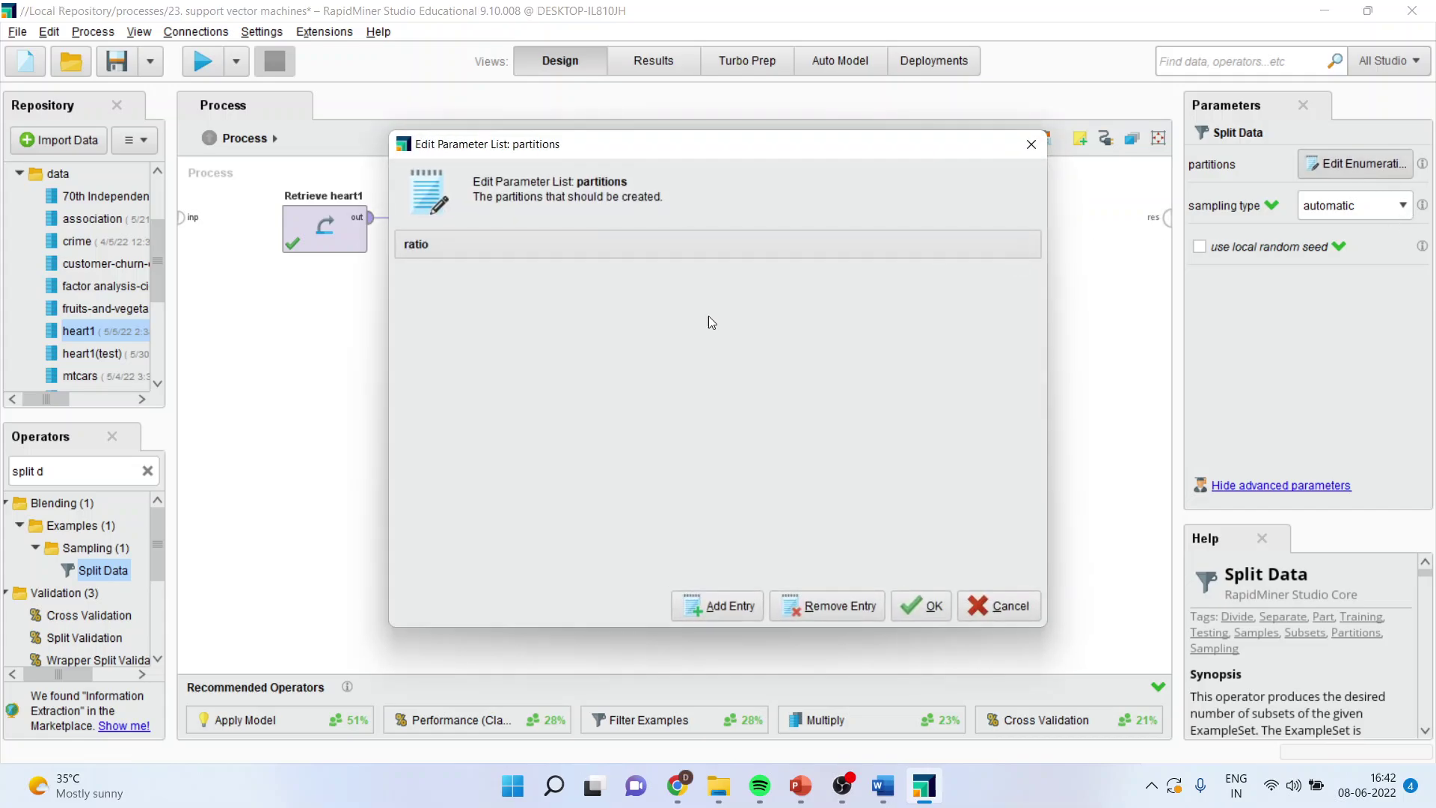
click(736, 602)
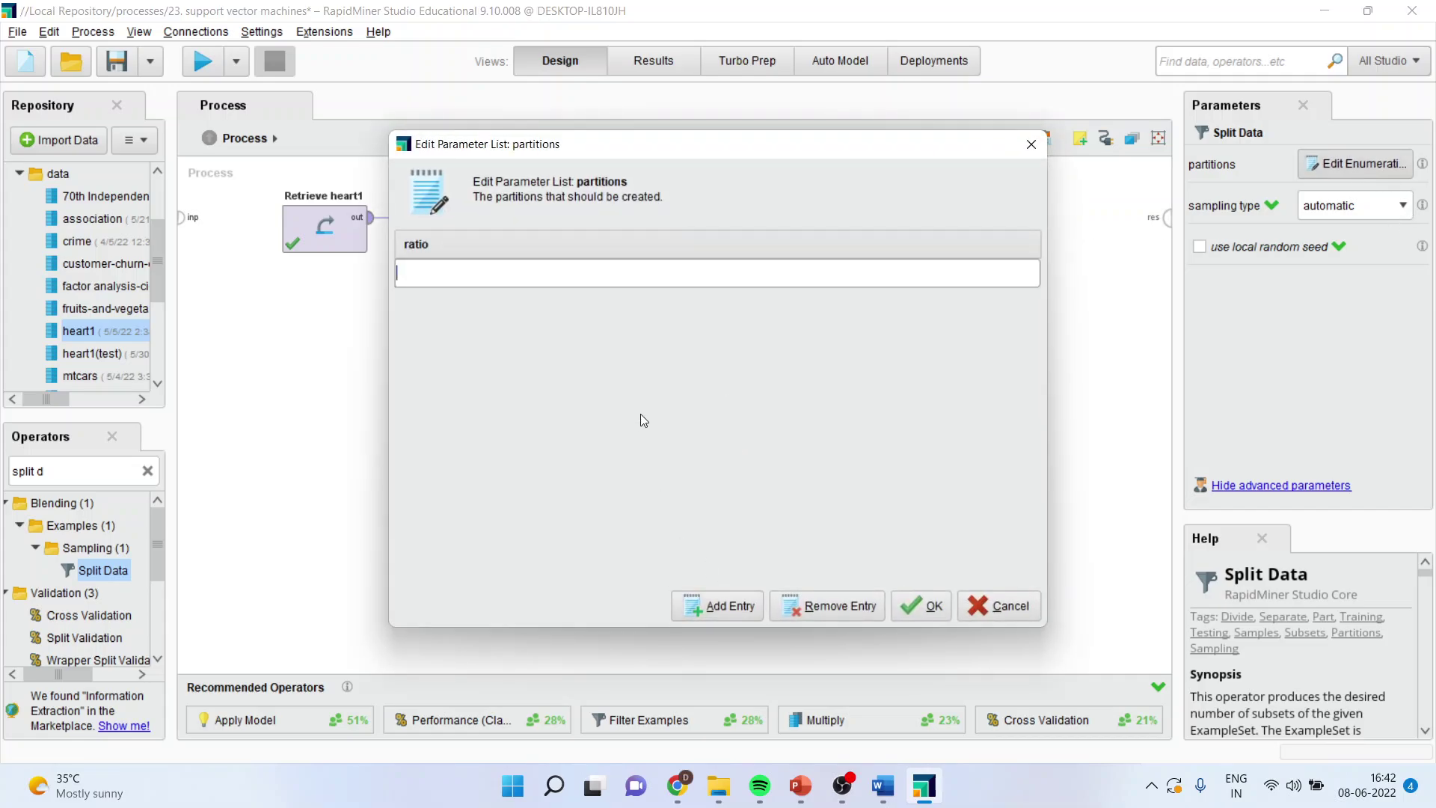
text(0.7)
click(718, 604)
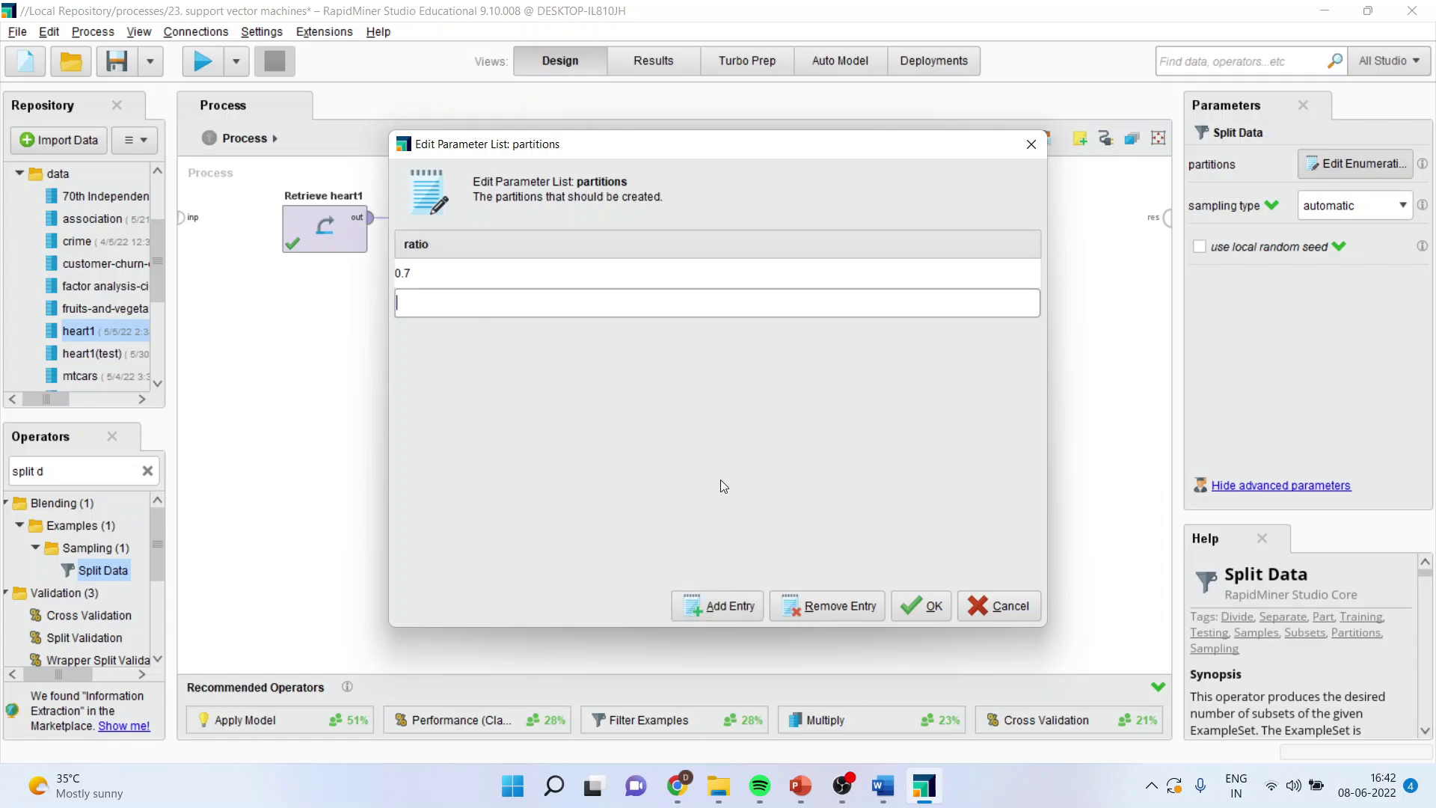
text(0.3)
click(933, 605)
Add a Naive Bayes operator after Split Data and an Apply Model operator below it
click(67, 471)
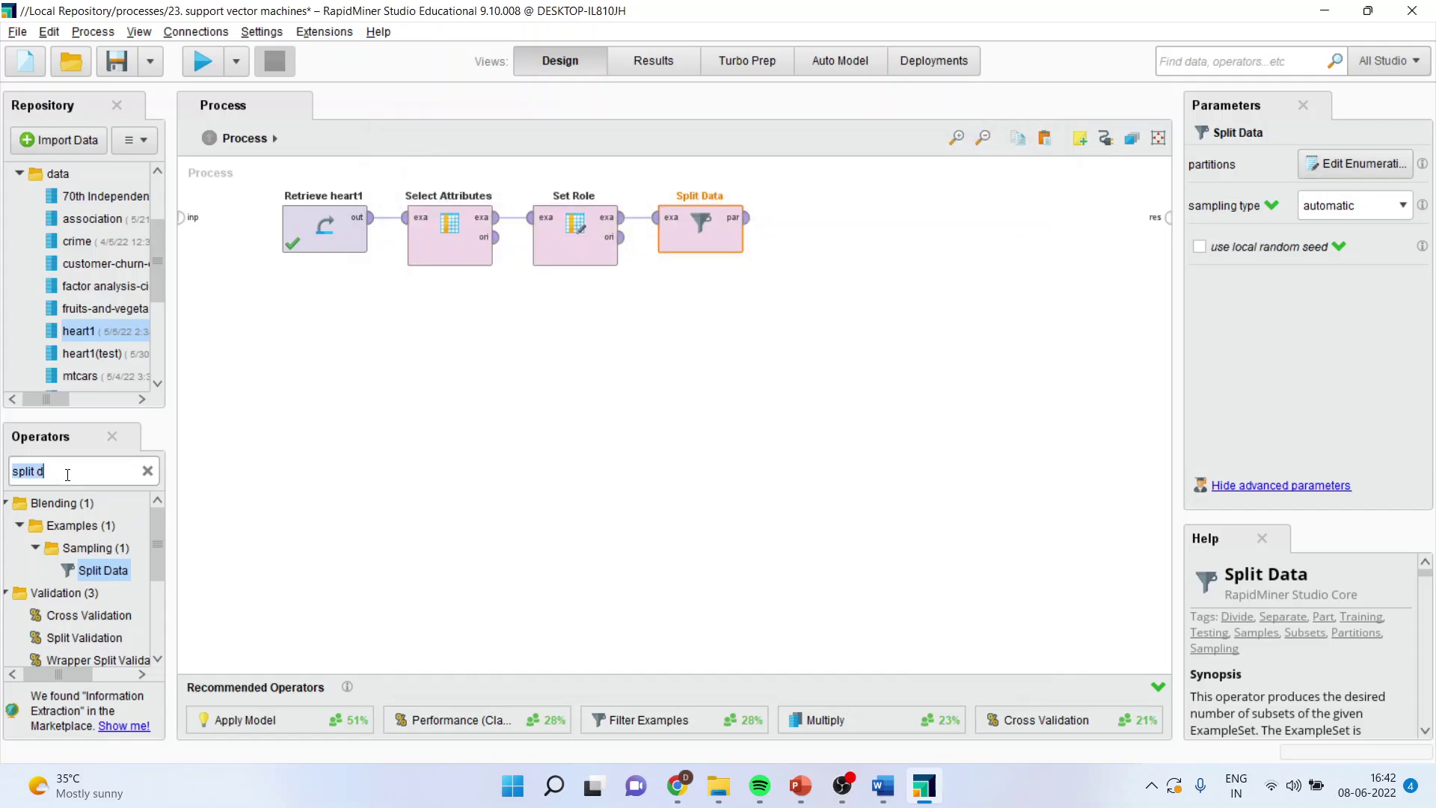
text(n)
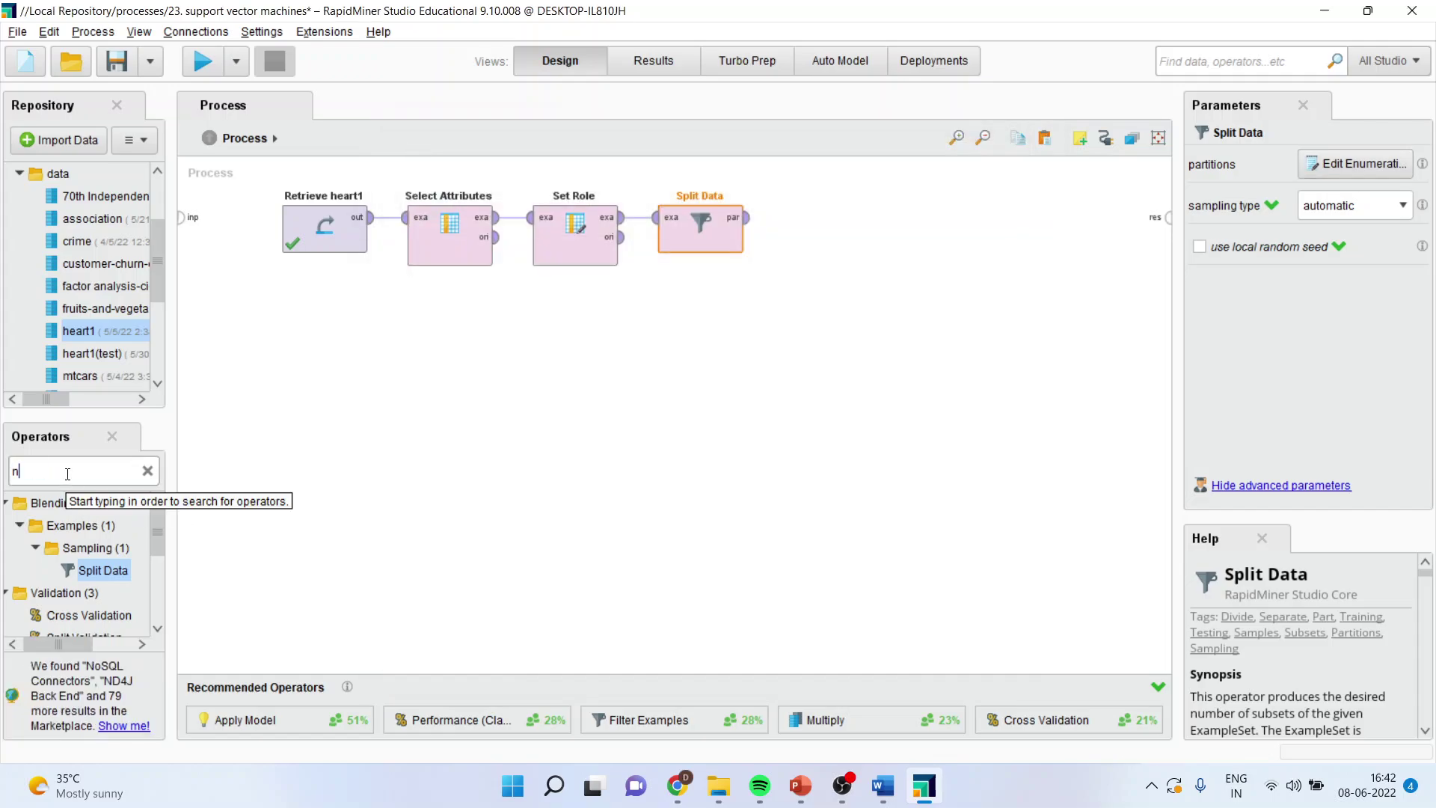
text(aive)
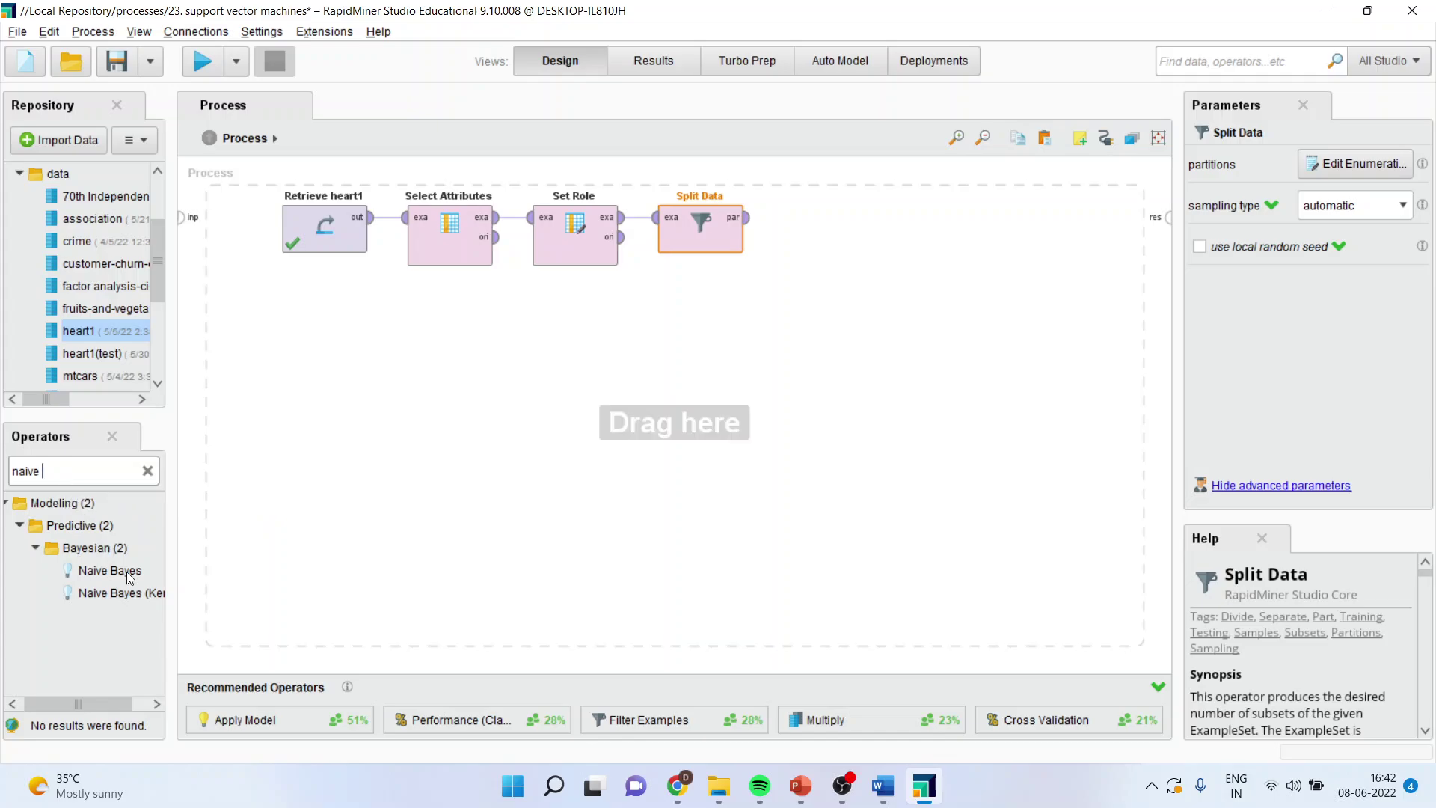
drag(110, 570, 820, 219)
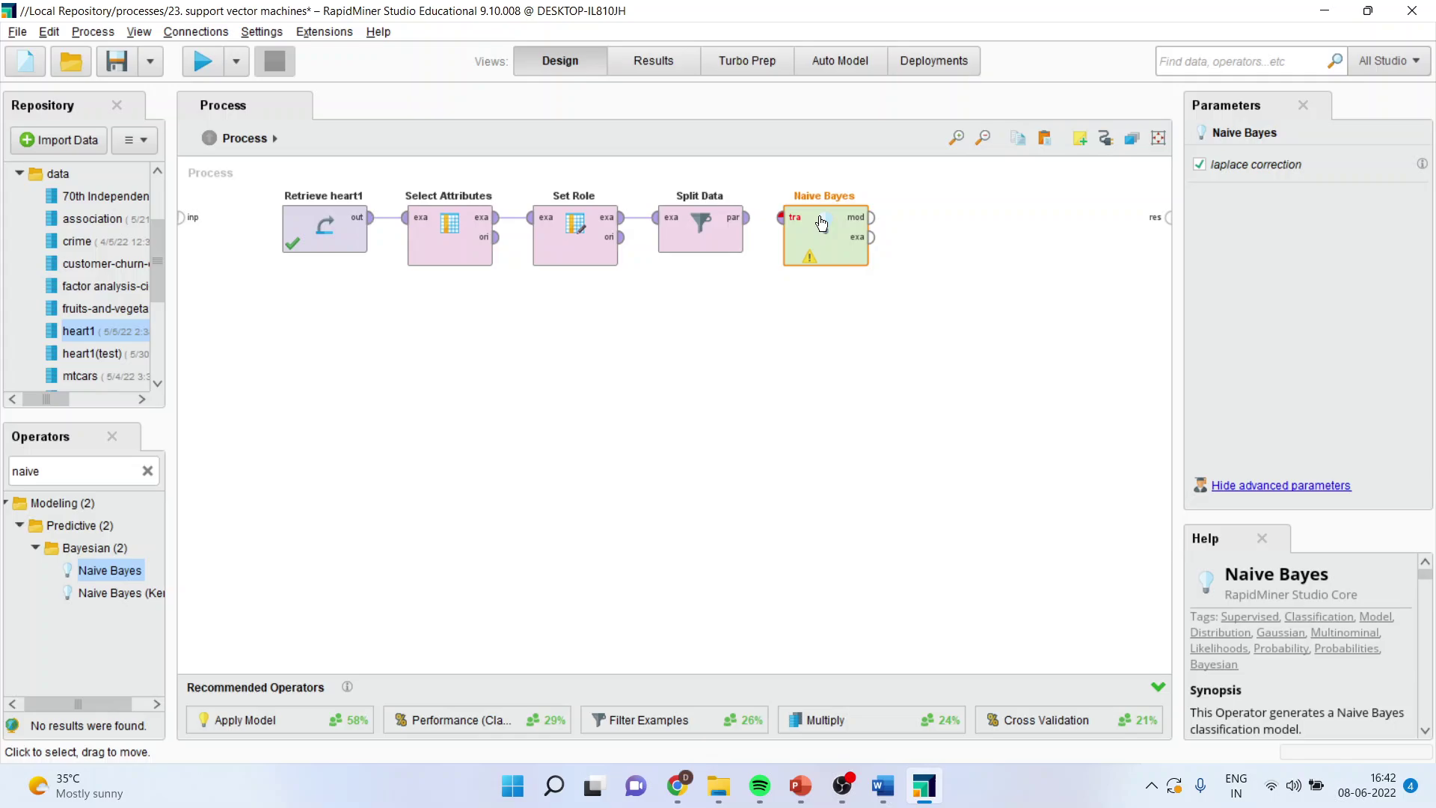
double_click(52, 474)
text(a)
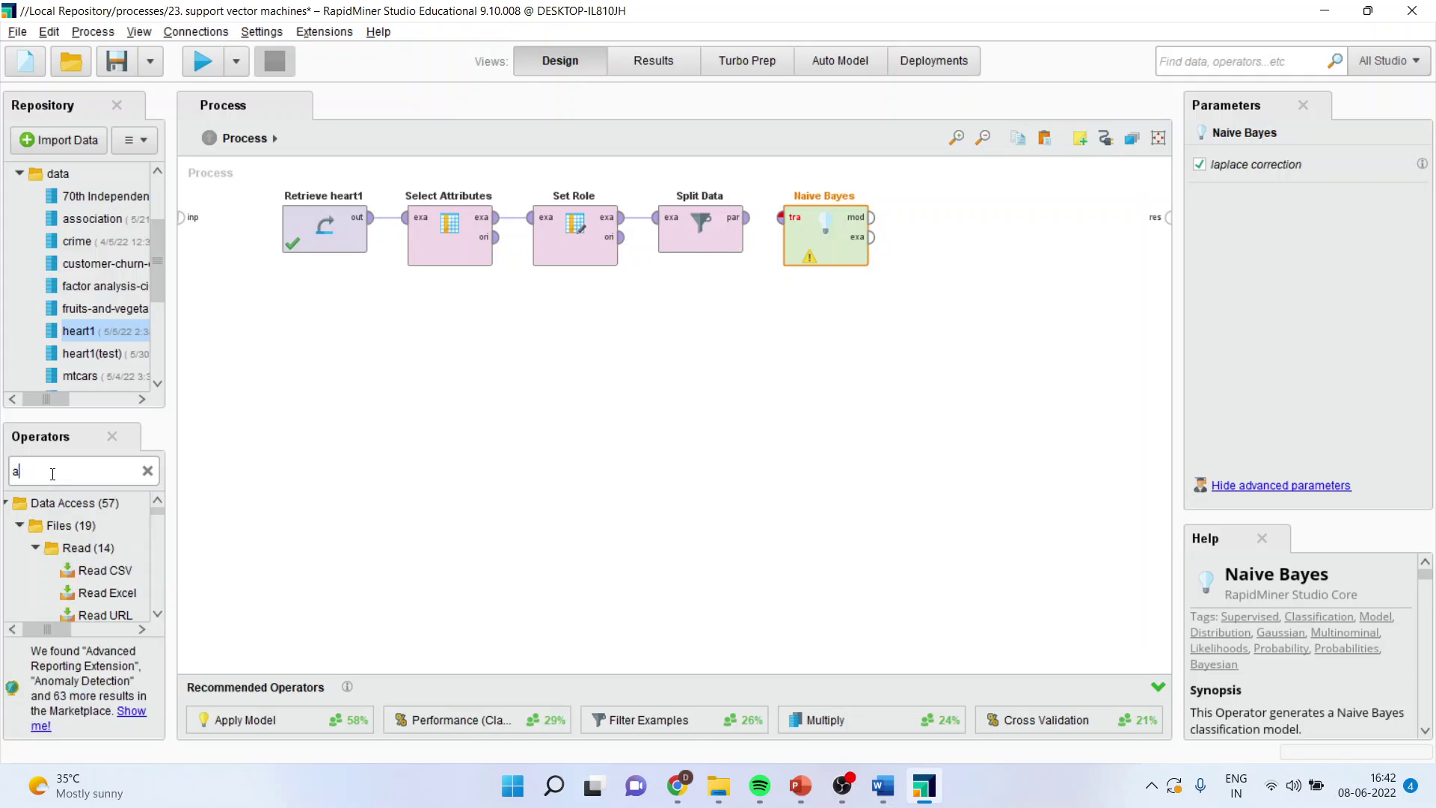
text(pply mod)
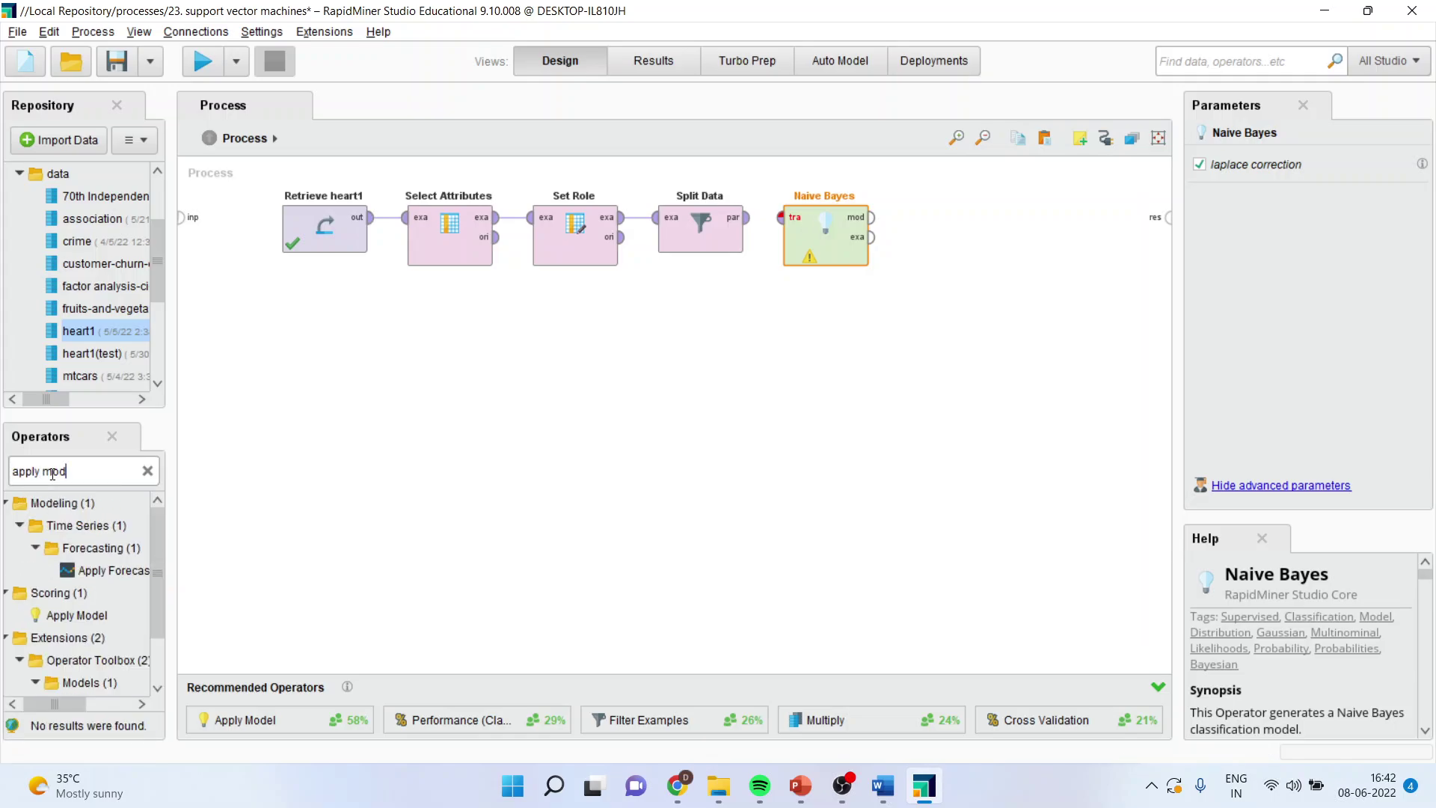
text(el)
drag(75, 615, 746, 458)
drag(823, 348, 822, 349)
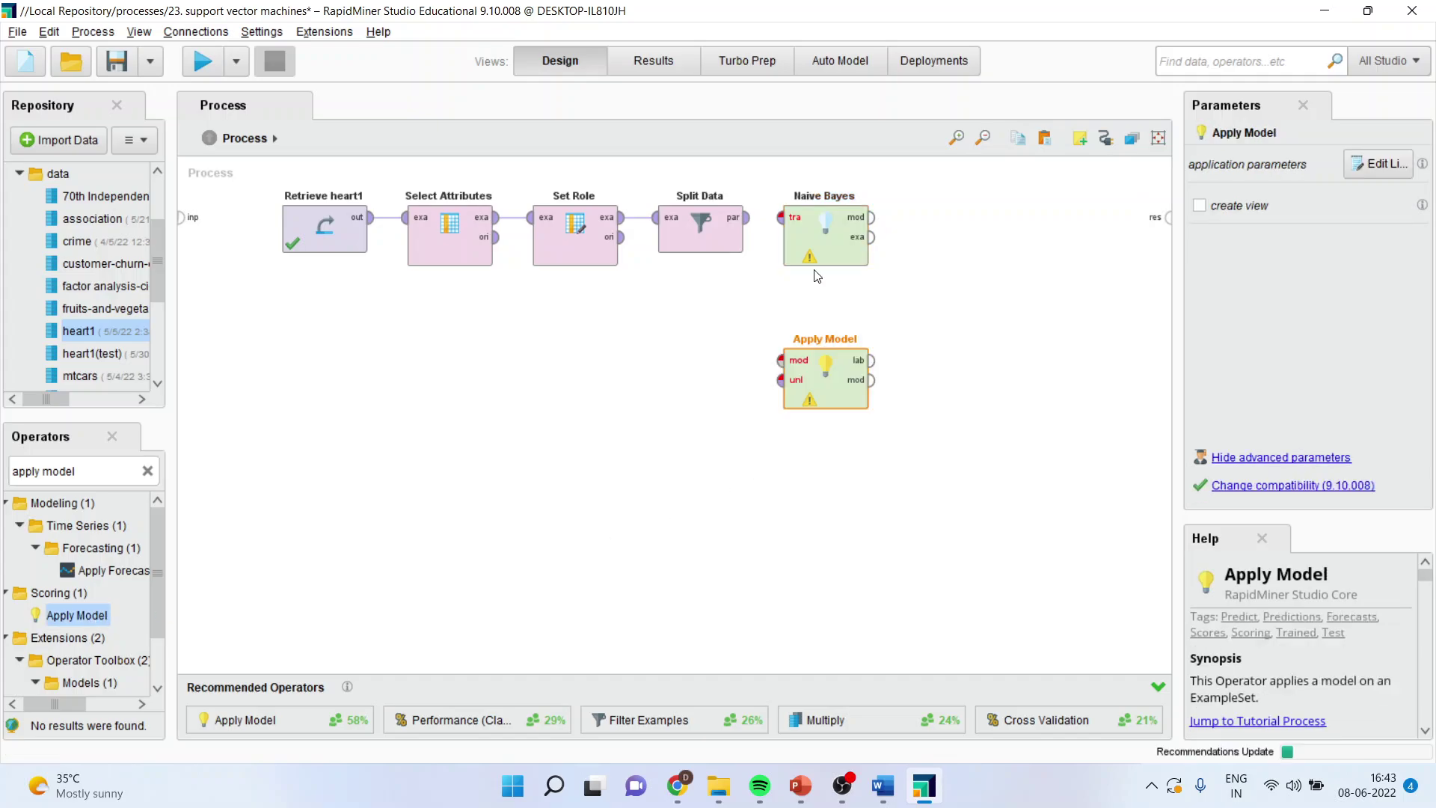
Train Naive Bayes on the first partition; feed its model and the second partition into Apply Model
click(746, 217)
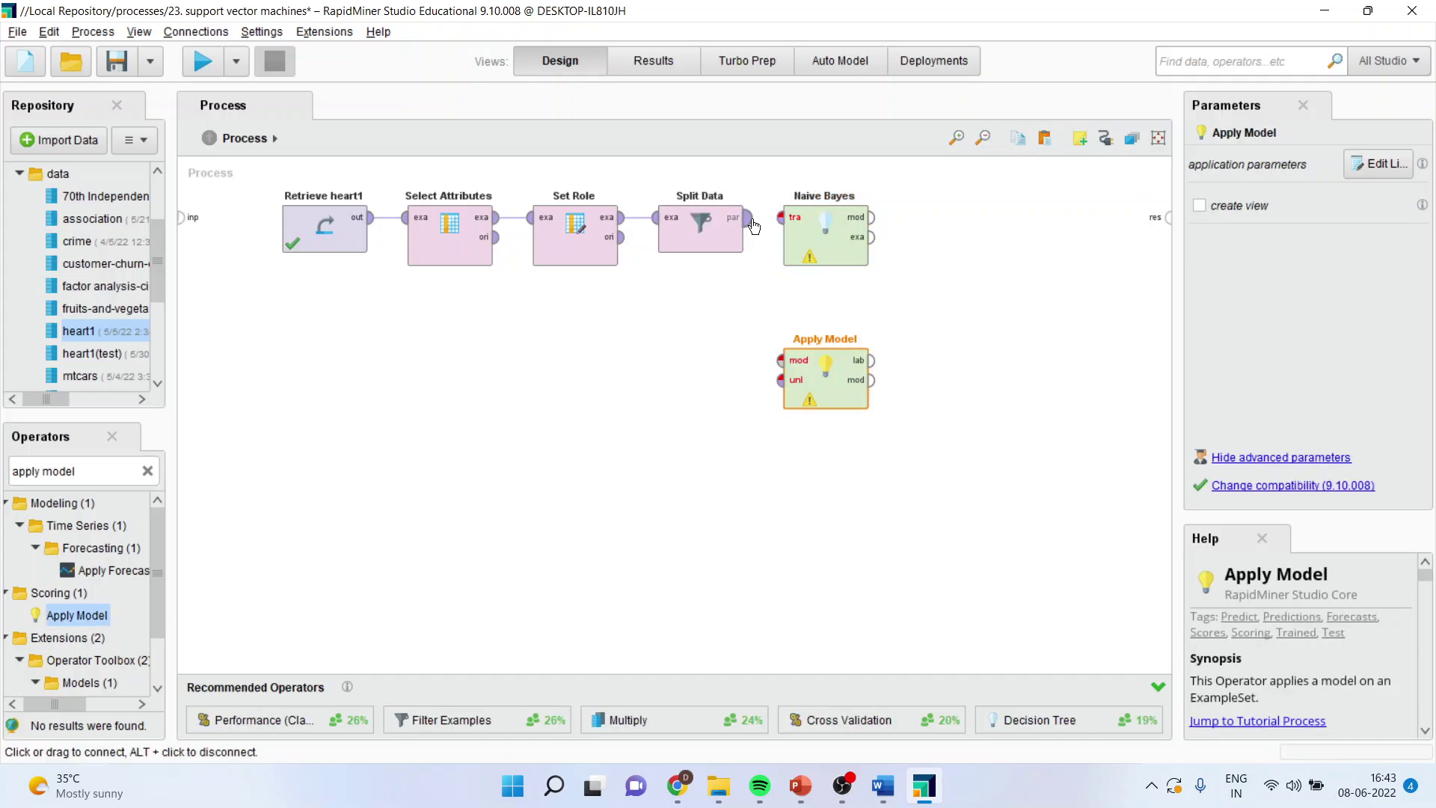
click(778, 218)
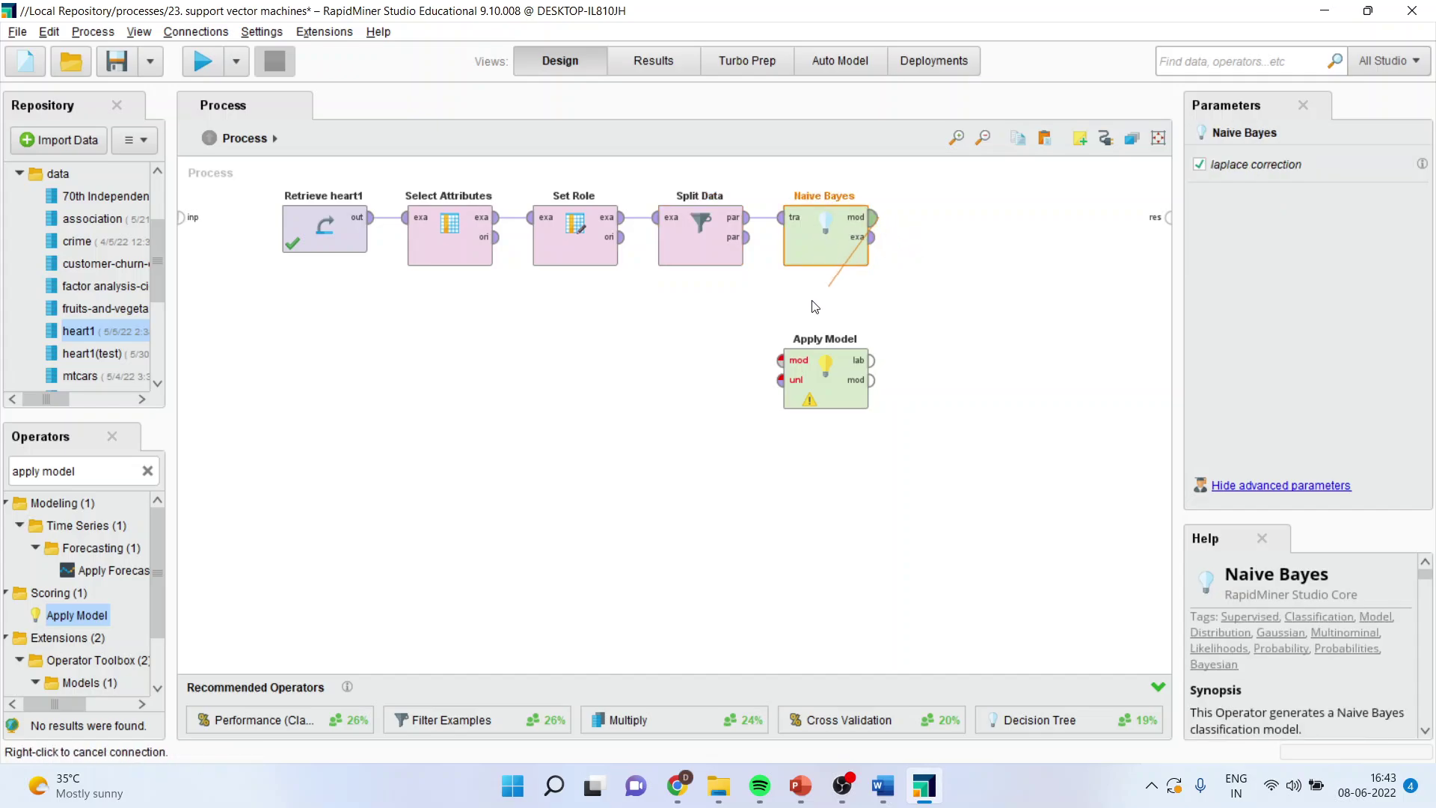
click(782, 360)
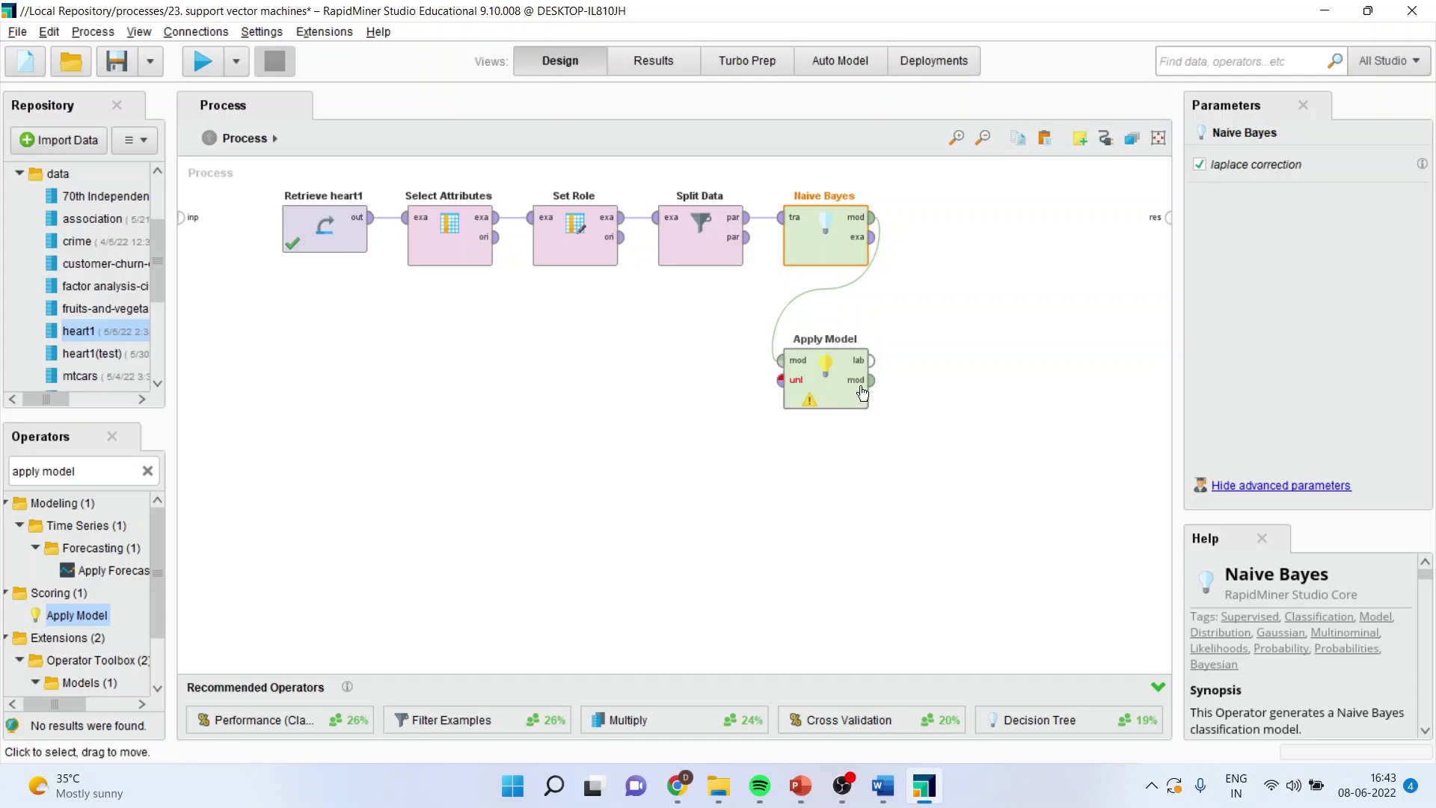
click(756, 242)
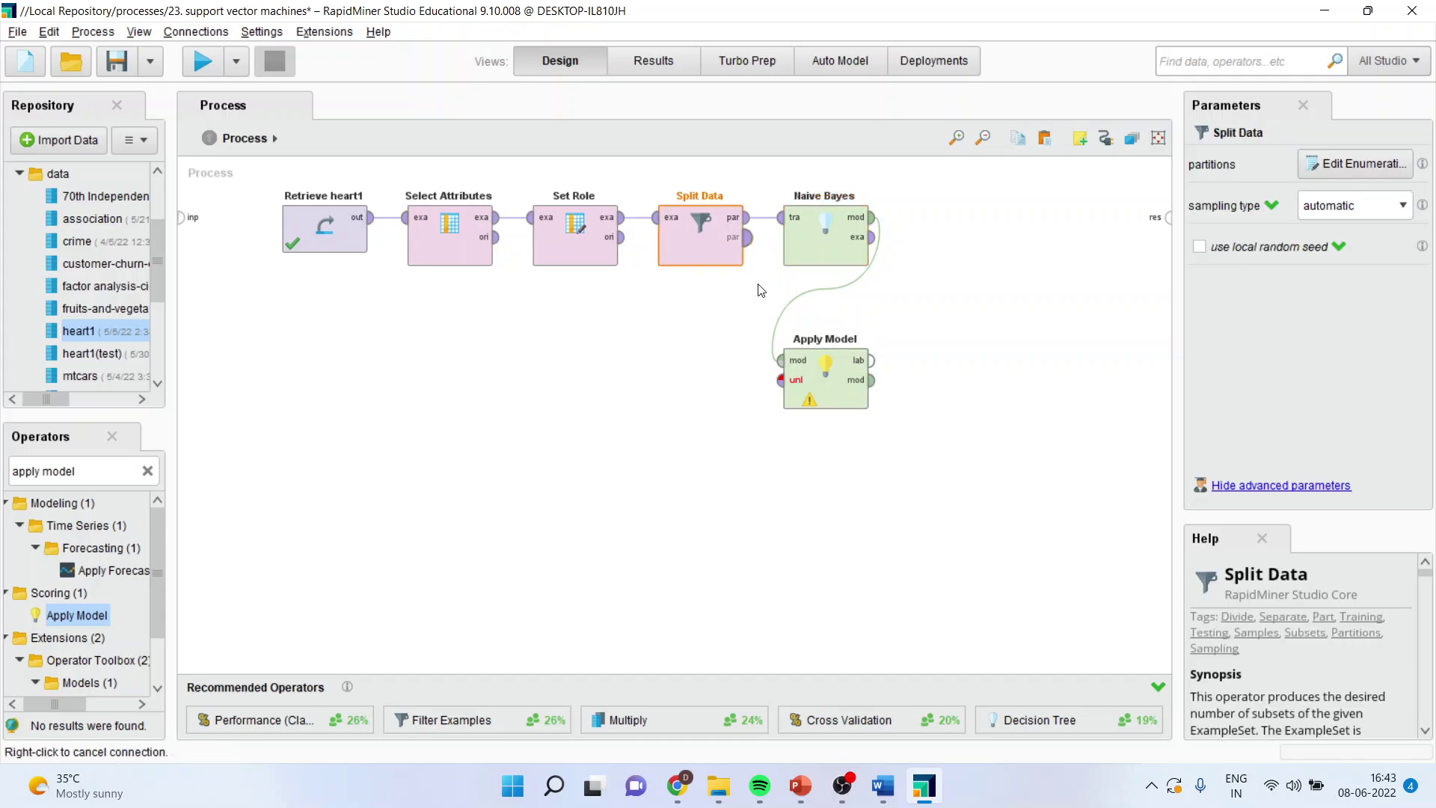
click(780, 380)
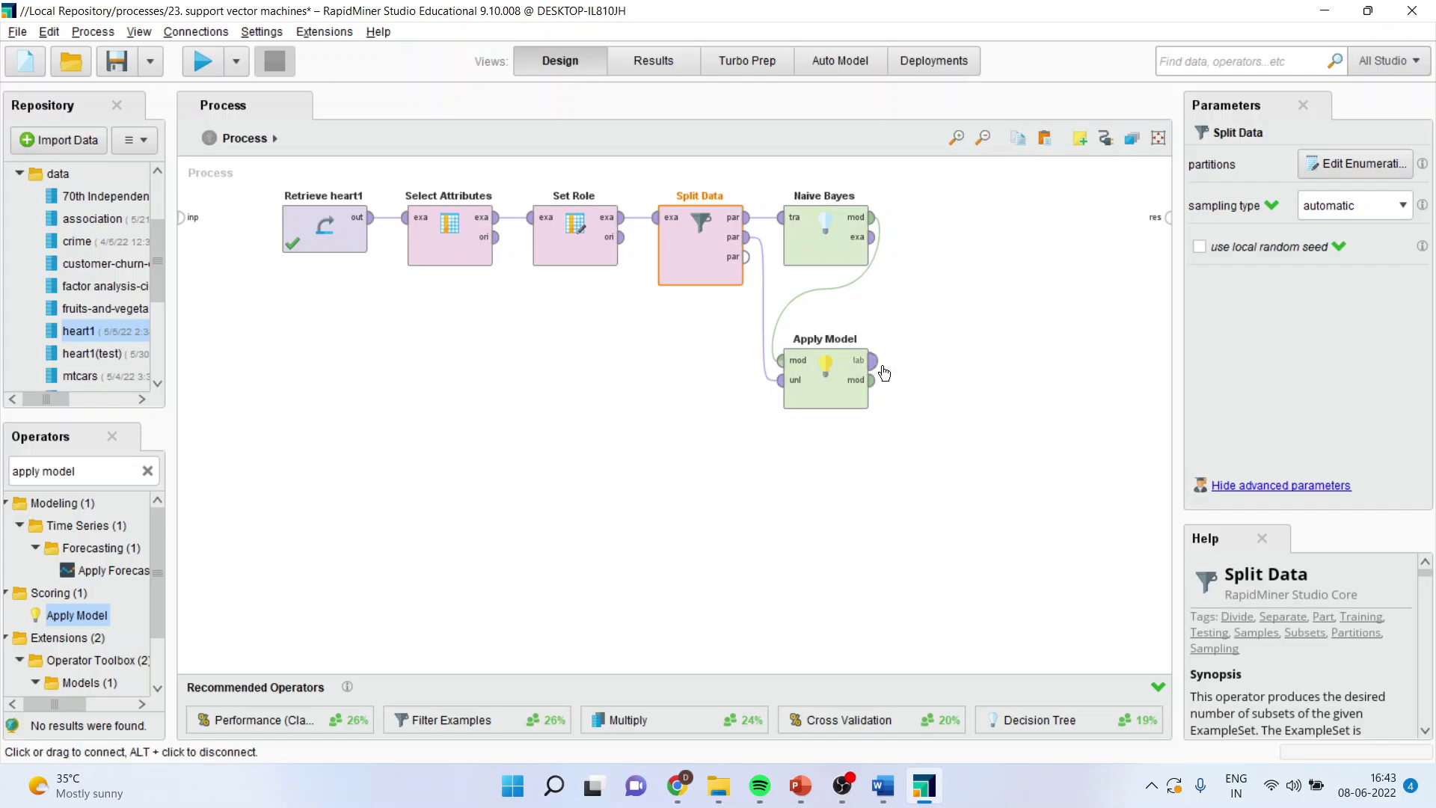
mouse_move(878, 366)
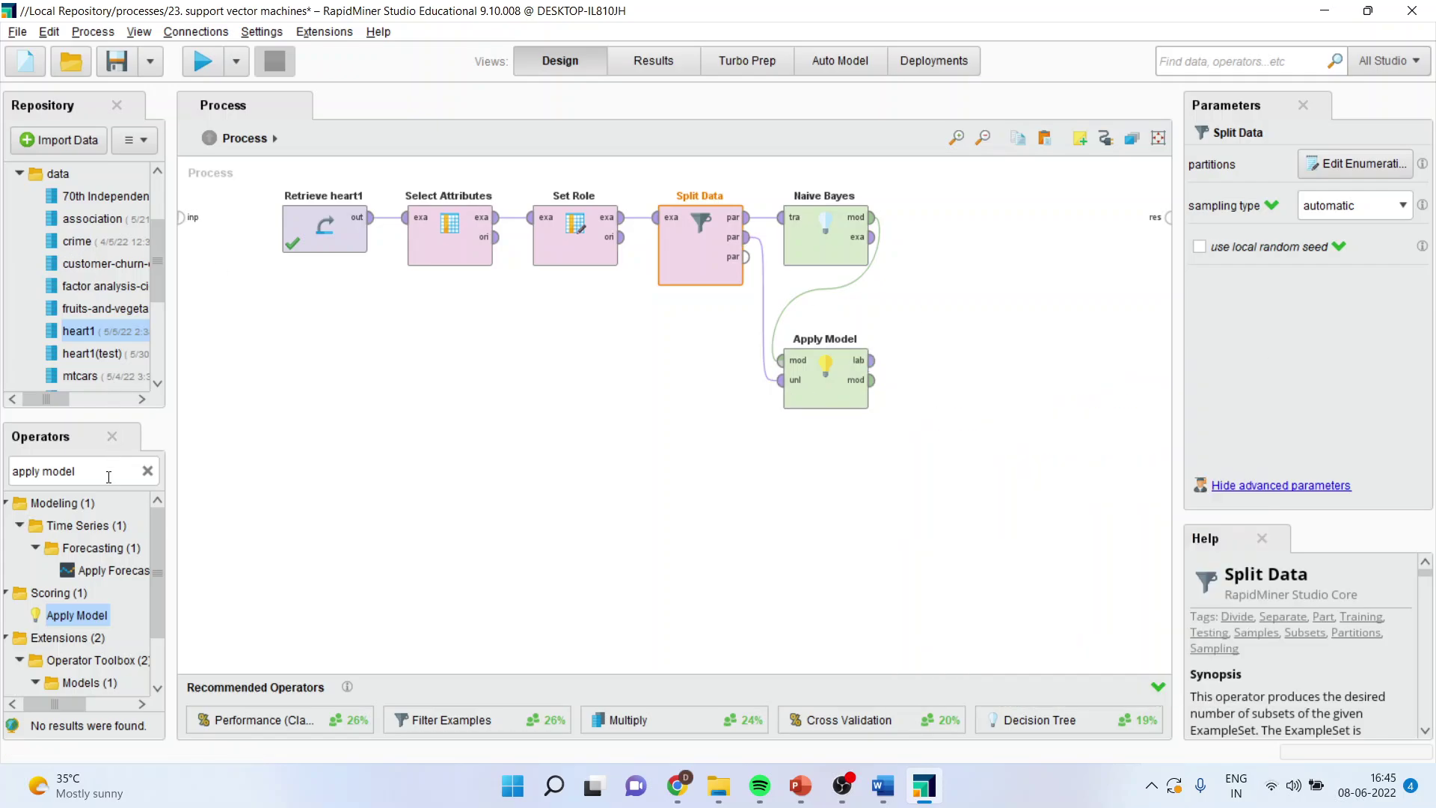
Add a Performance (Classification) operator to the process
click(104, 471)
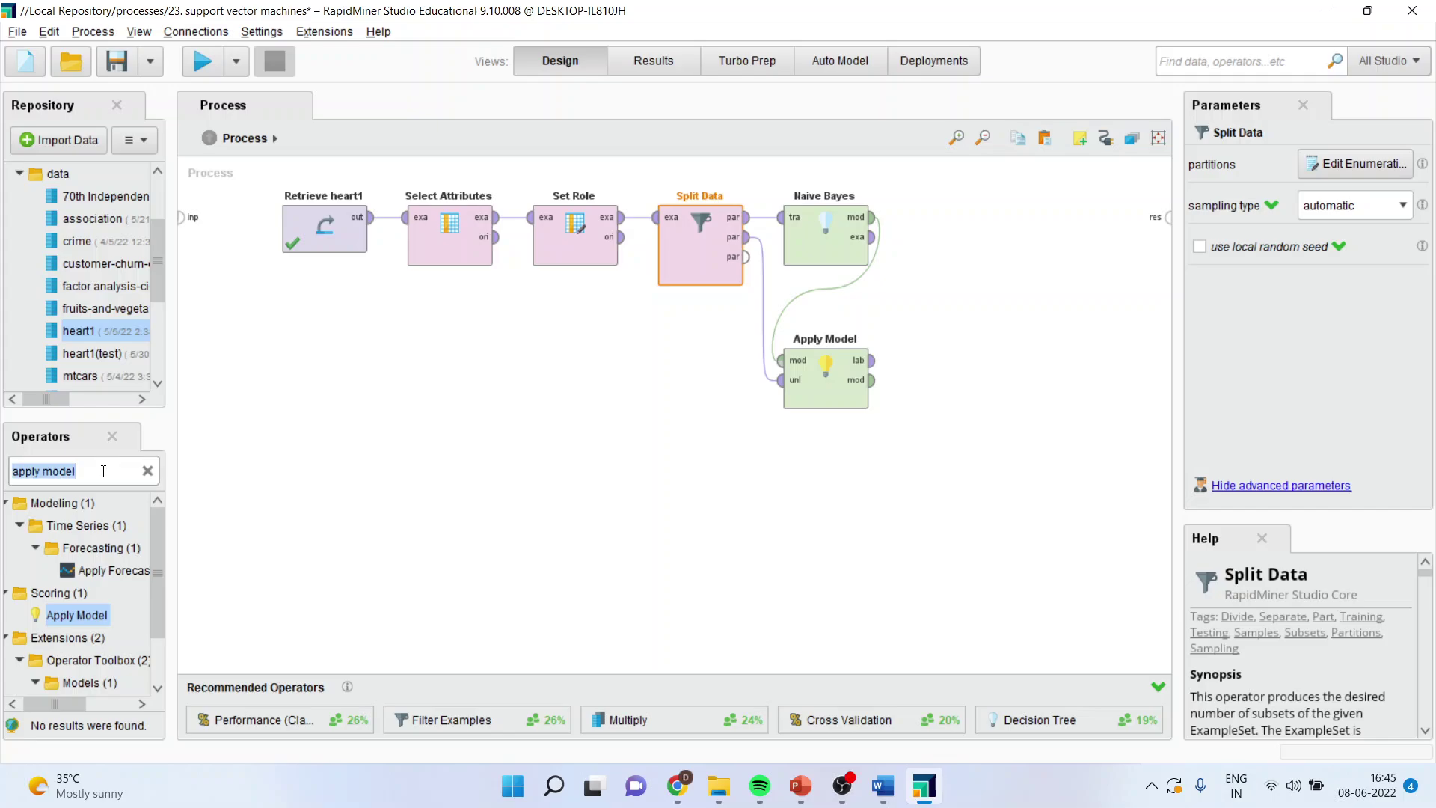
text(performance)
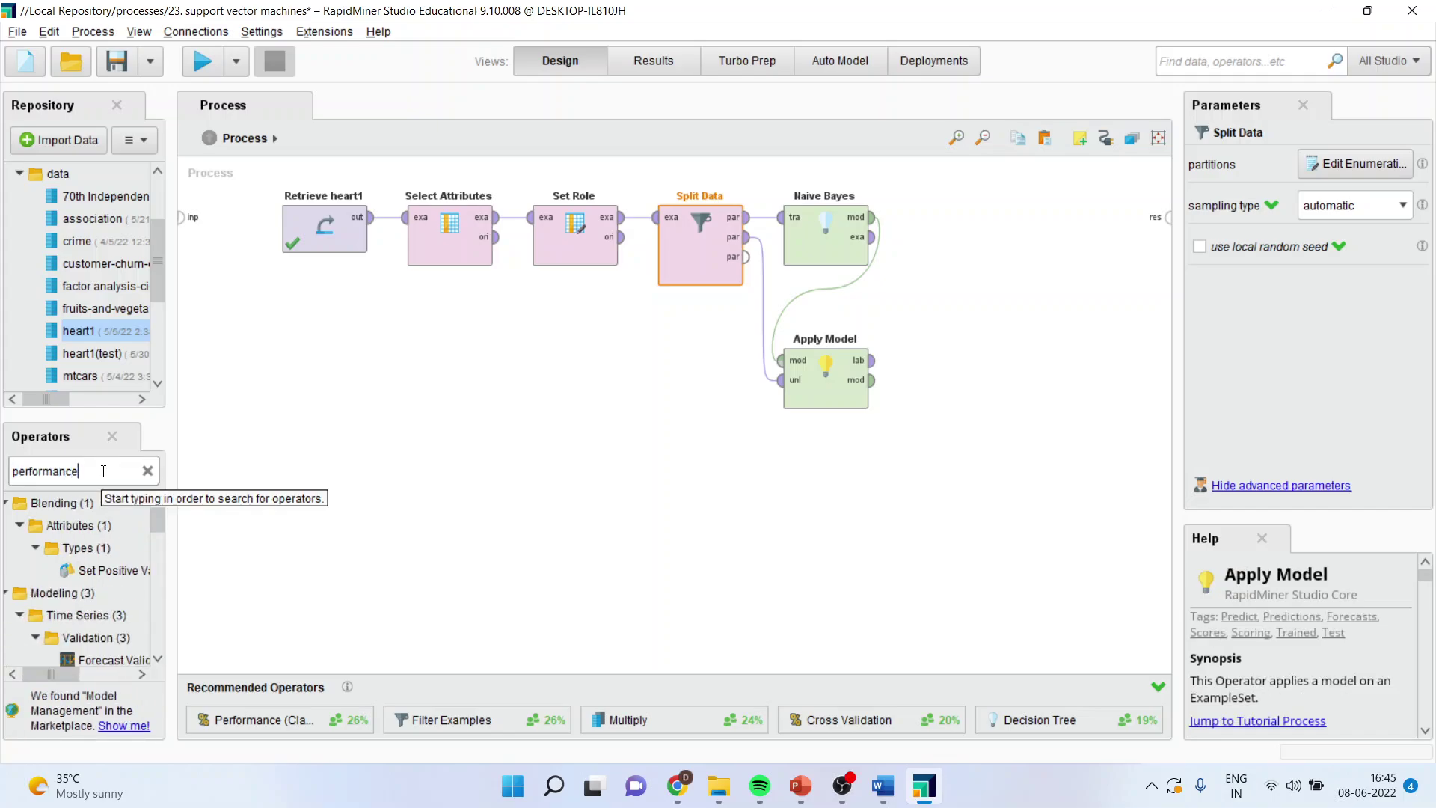
drag(159, 528, 164, 550)
drag(79, 671, 100, 653)
drag(75, 606, 975, 224)
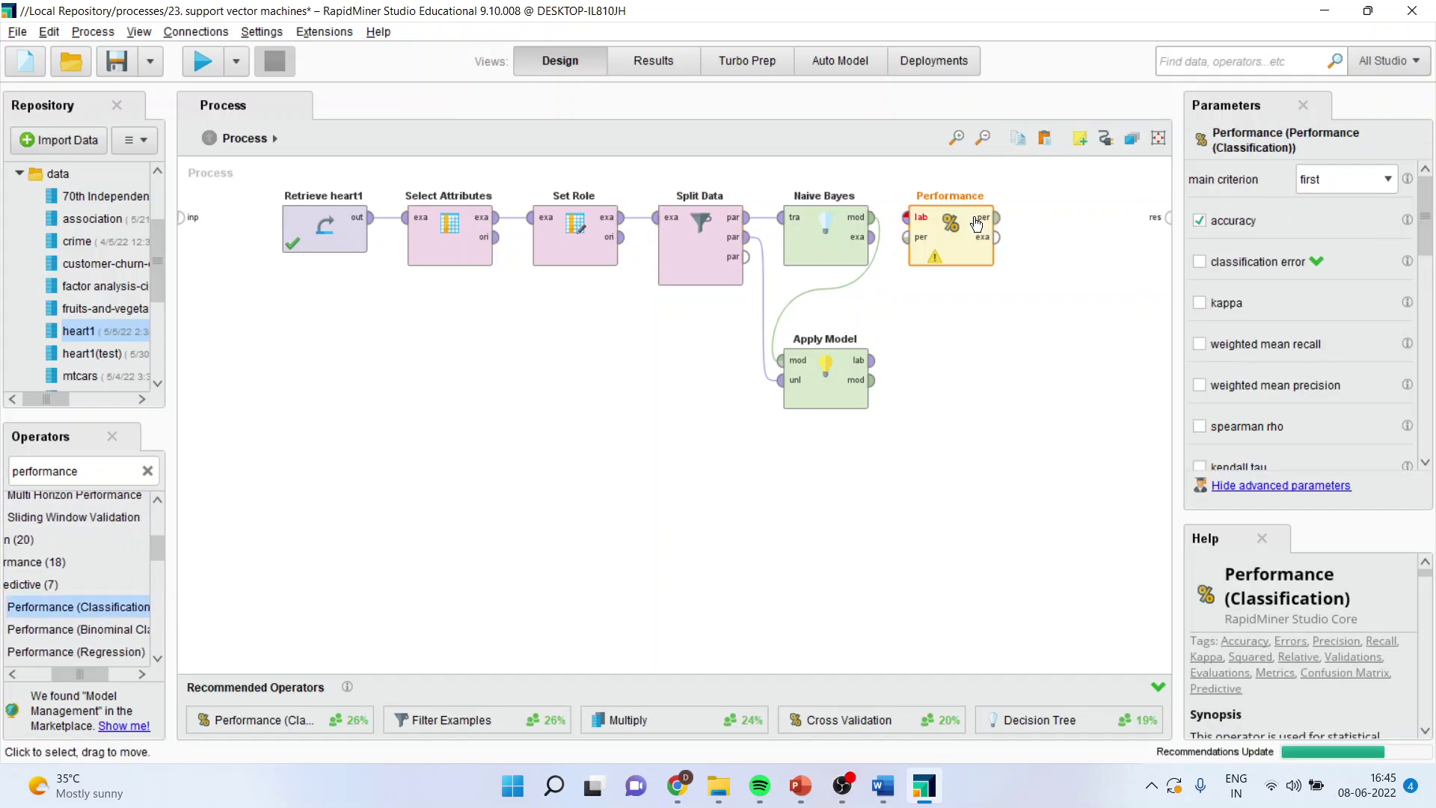
Wire Apply Model's labelled data into Performance, send performance and model to results, and run
click(872, 360)
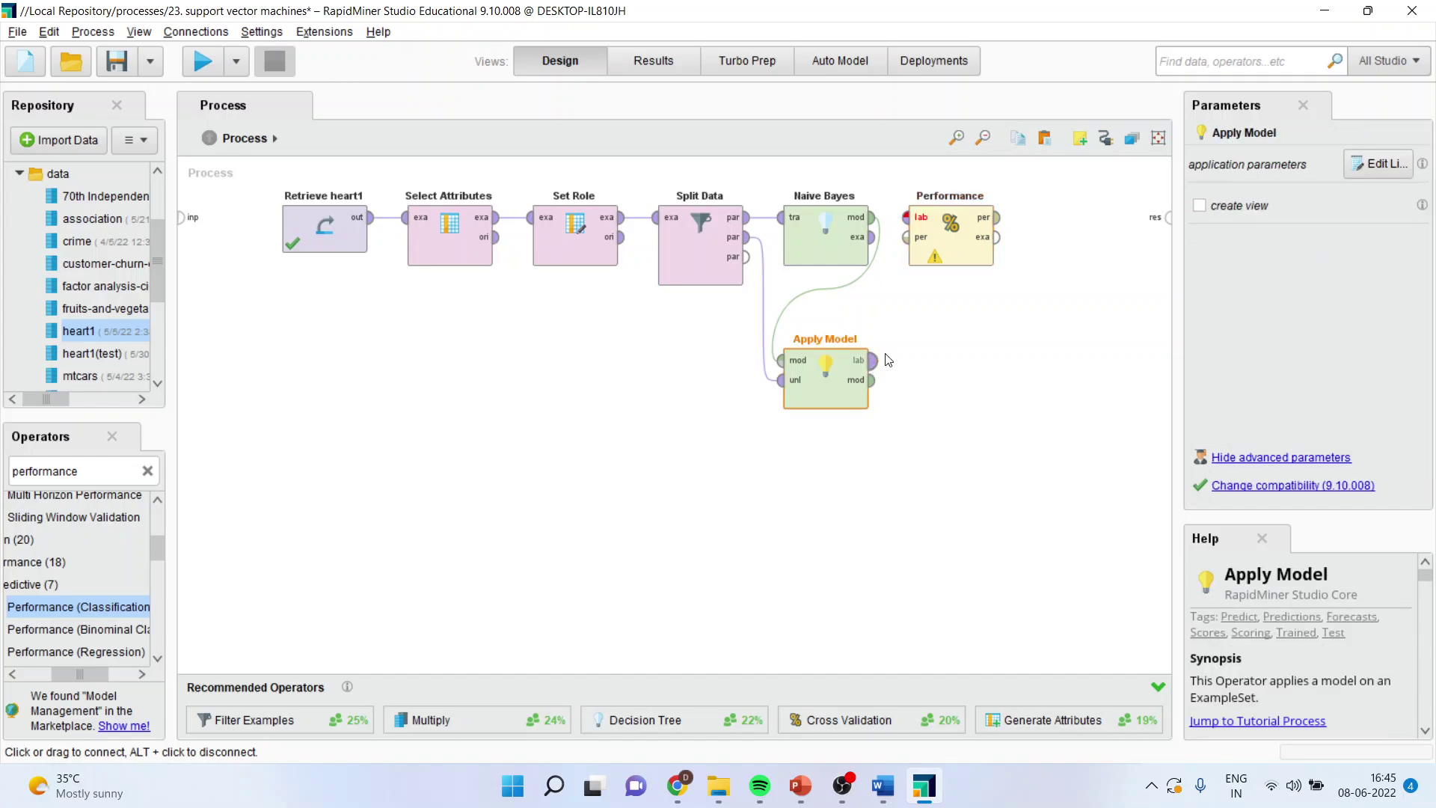
click(908, 220)
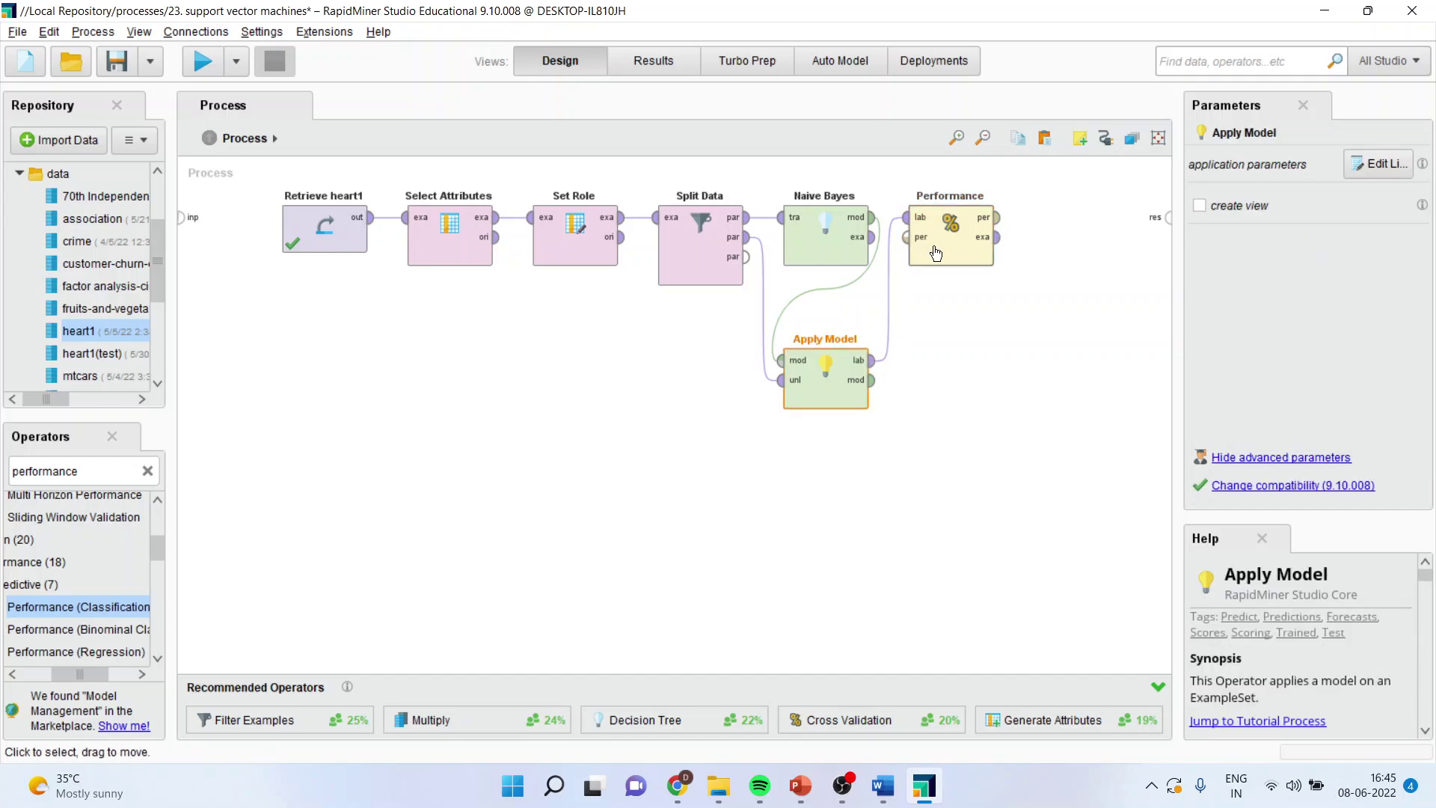
click(997, 217)
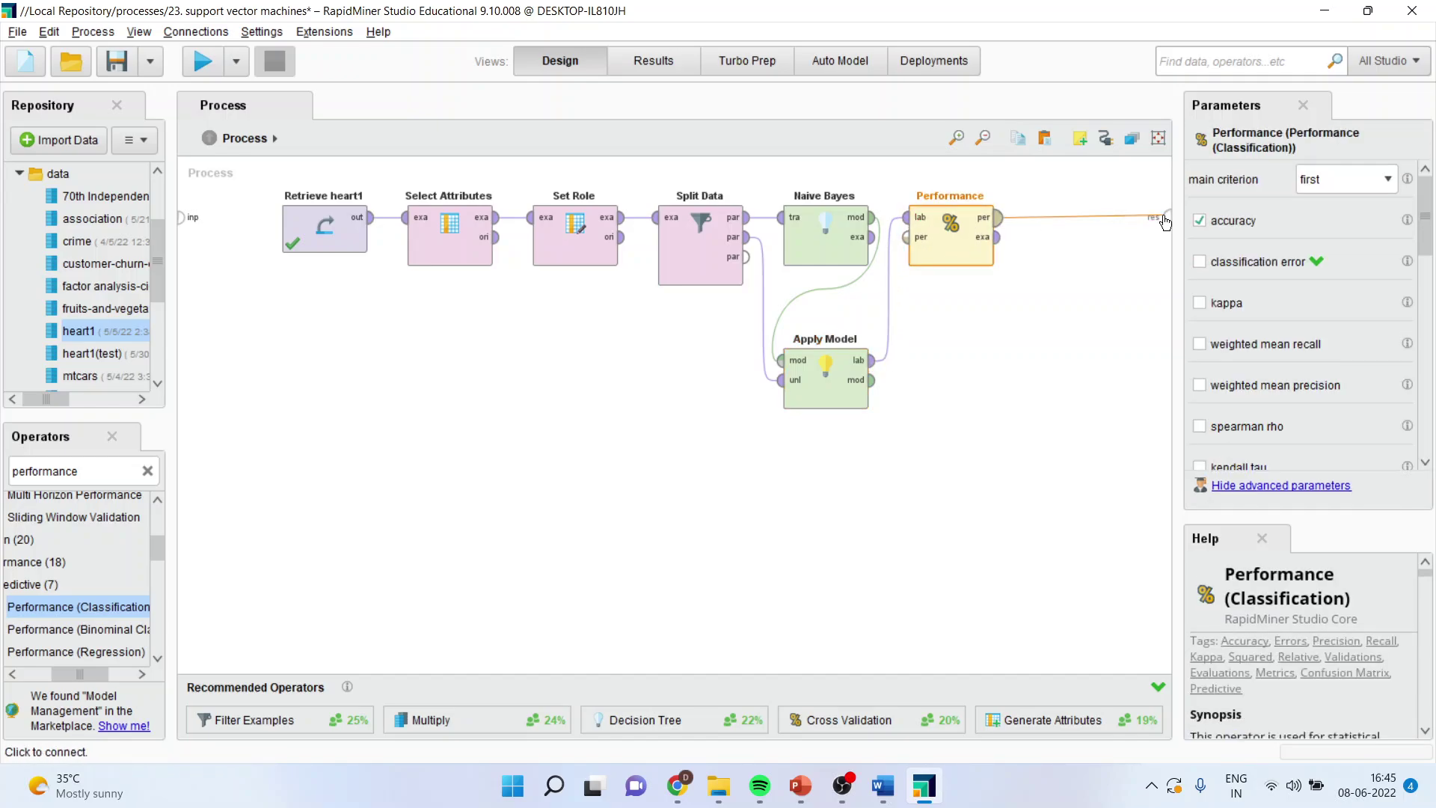
click(1165, 219)
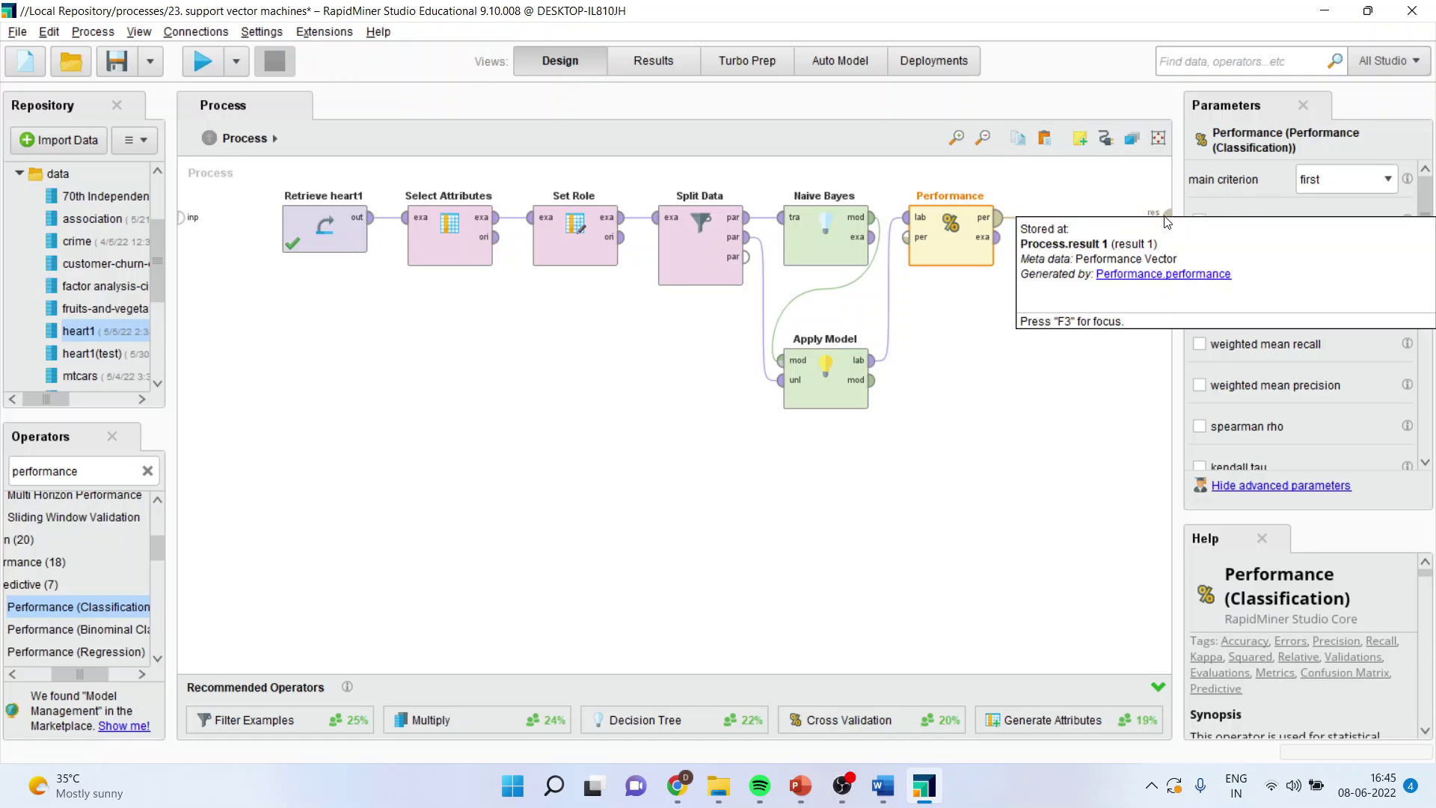
click(872, 380)
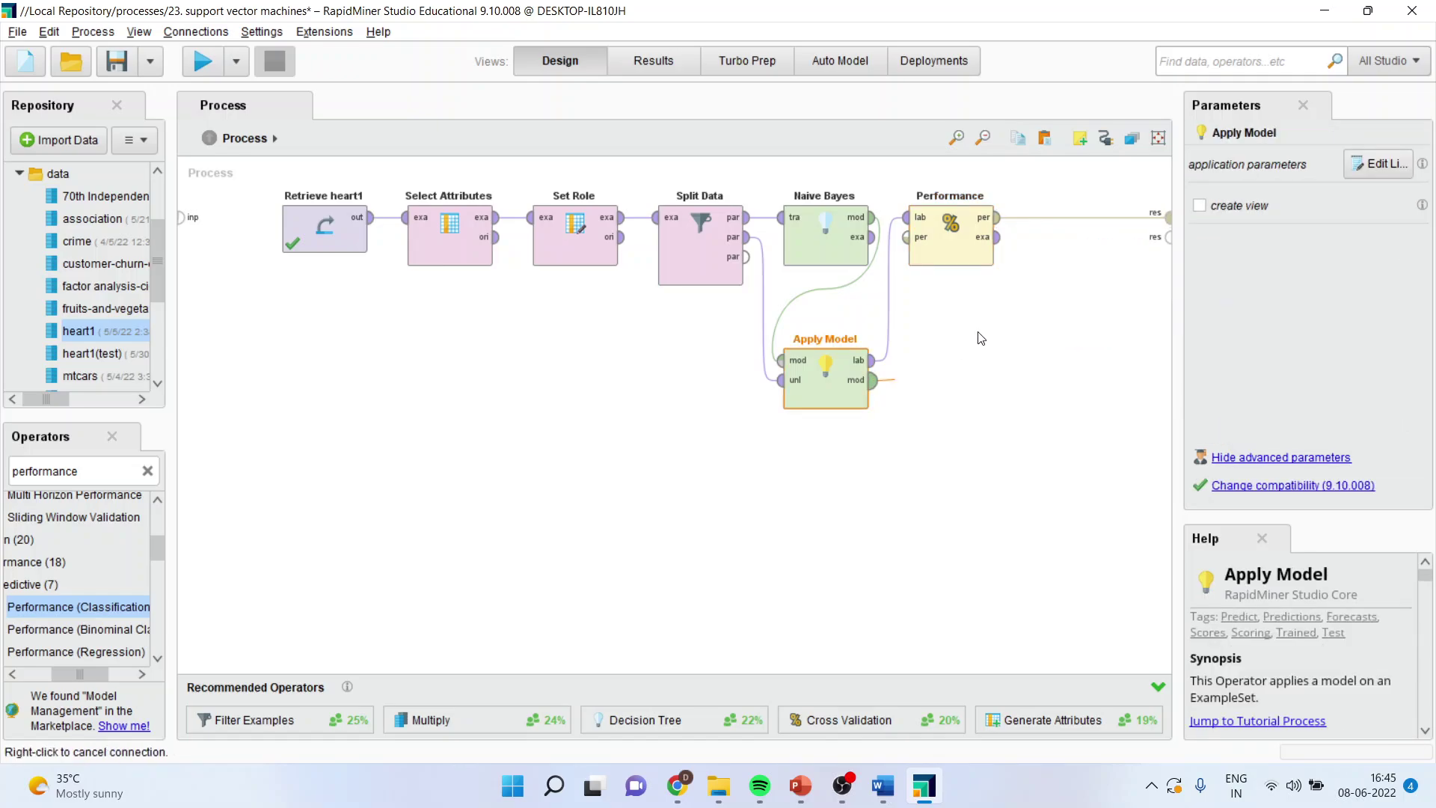
click(1166, 236)
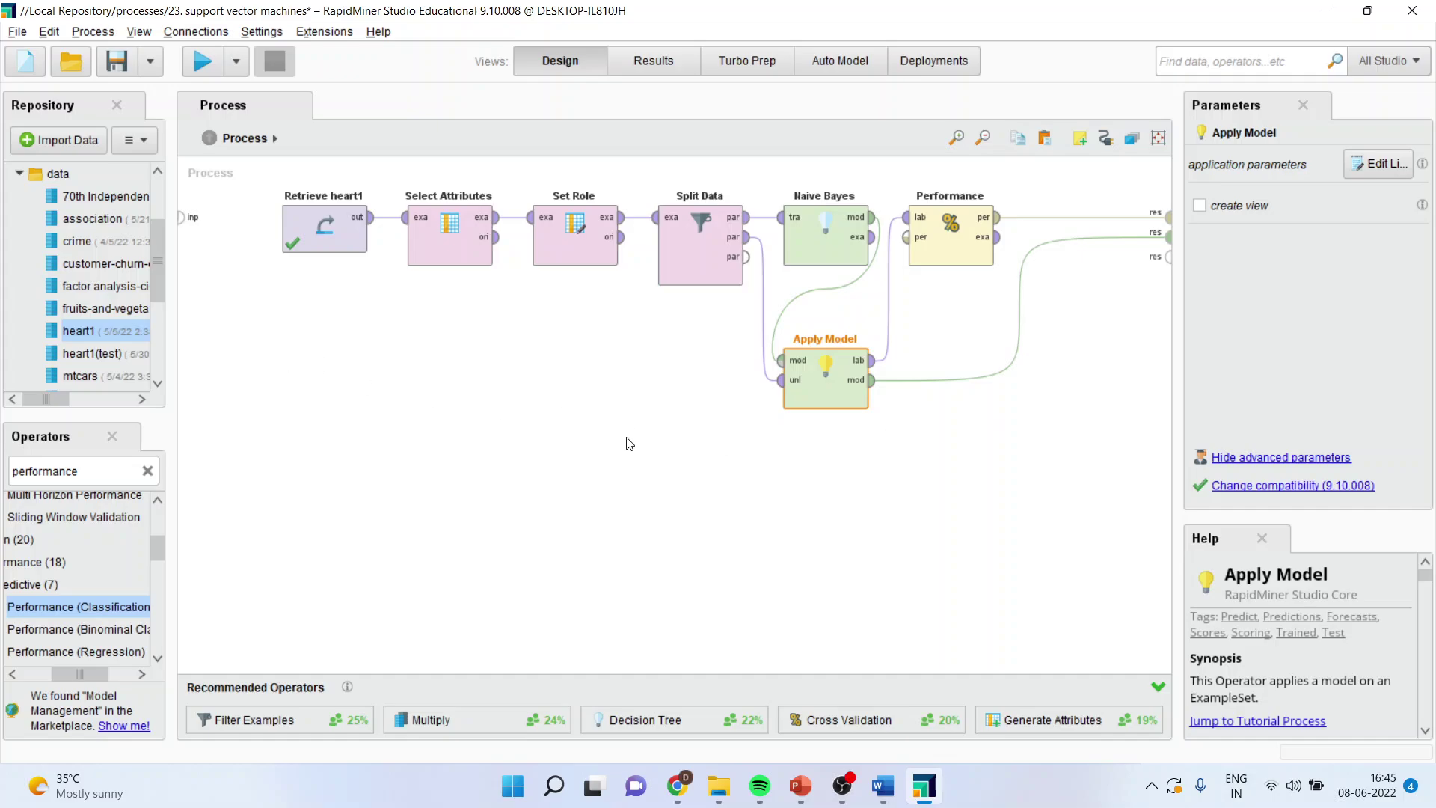
click(204, 65)
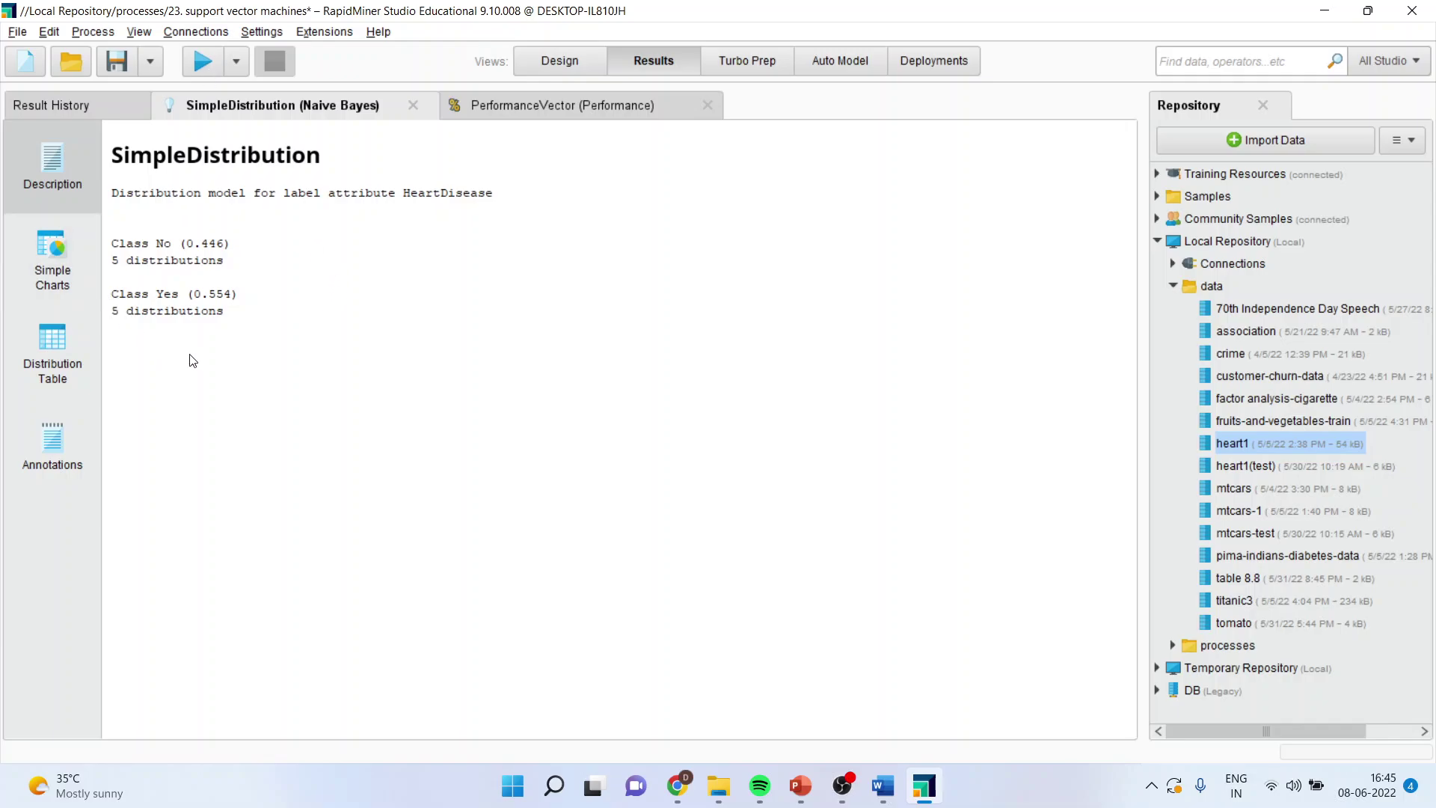
View the Naive Bayes density charts, then the No/Yes distribution table of means and deviations
click(52, 284)
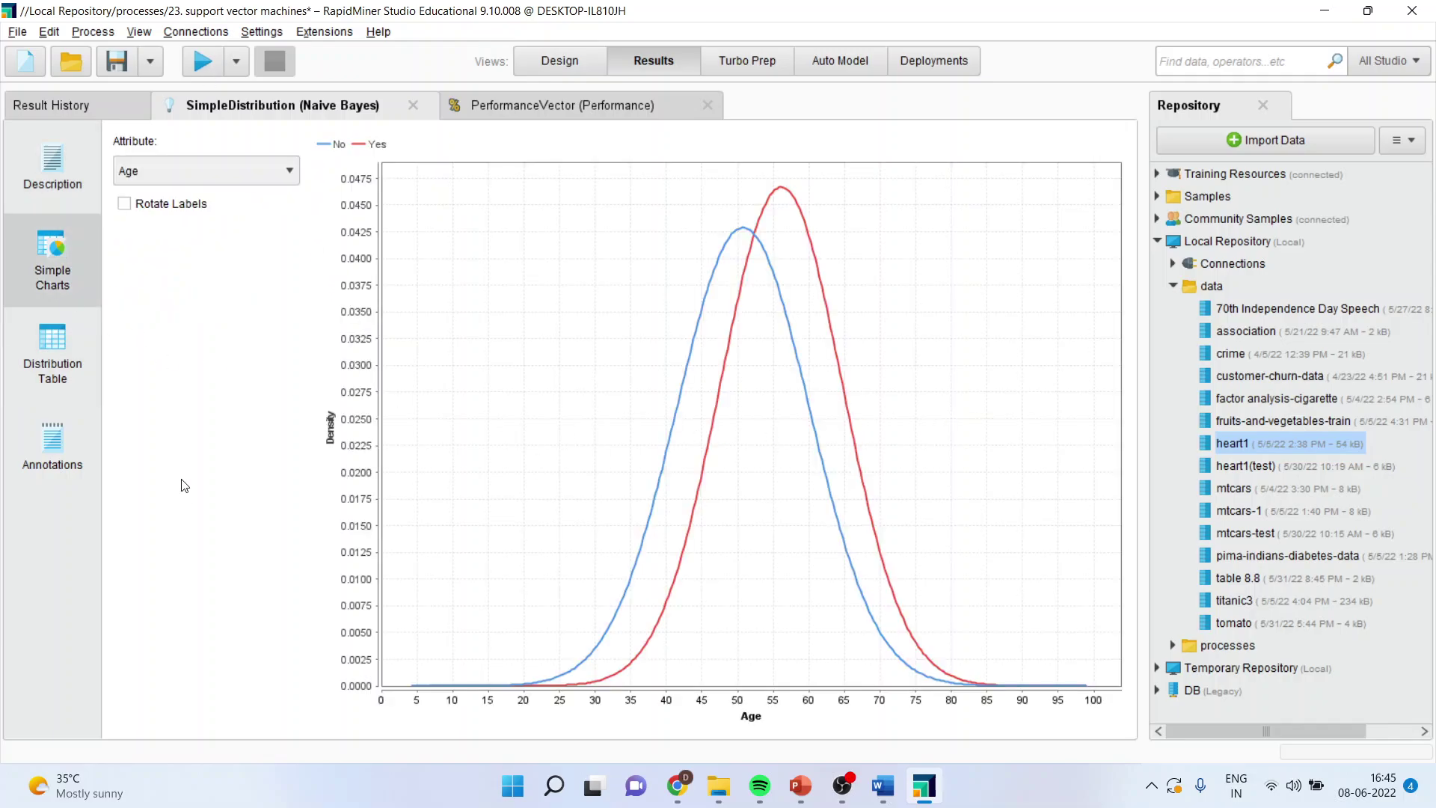
click(63, 372)
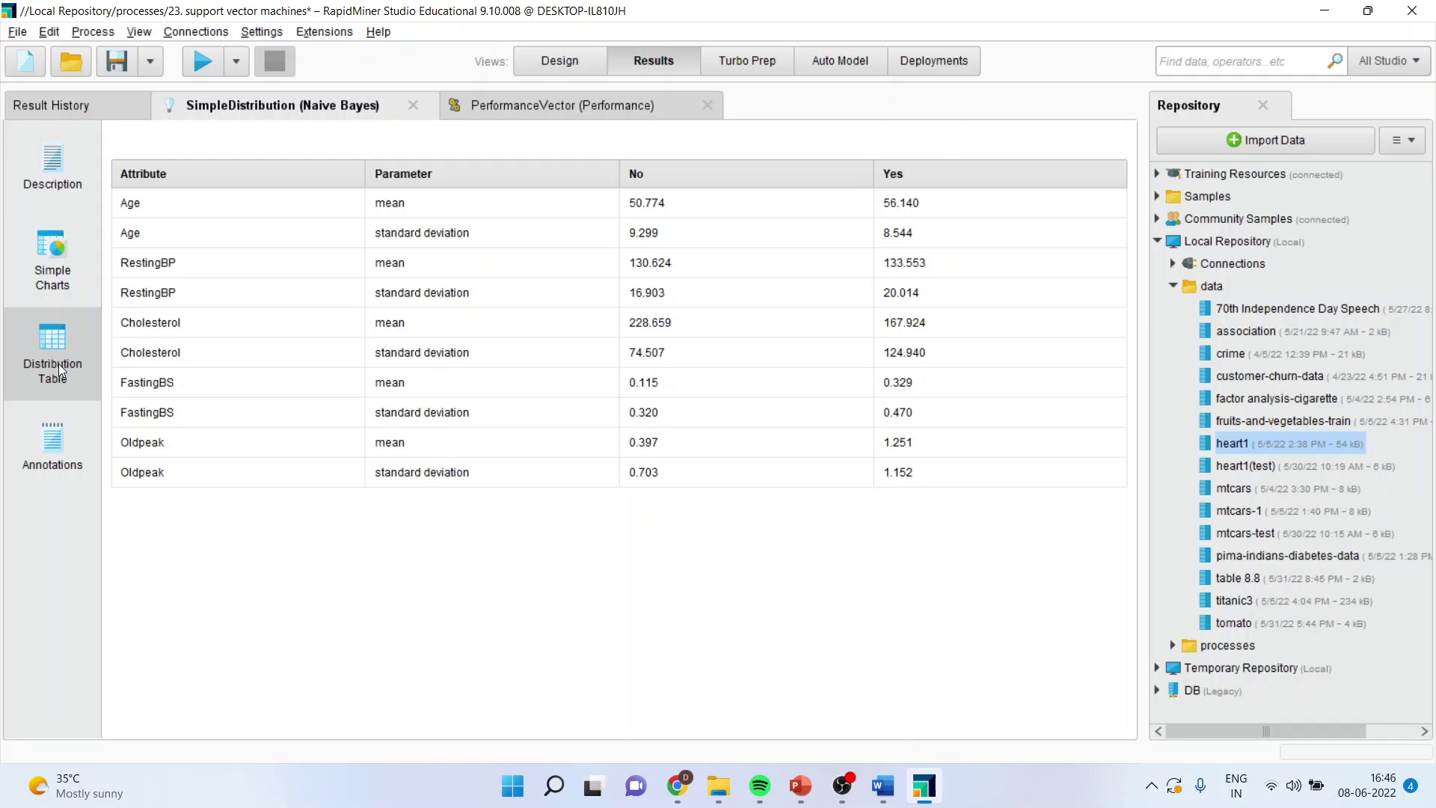
Open the Performance vector at 74.91% accuracy and highlight the 99 and 107 correct predictions
click(571, 111)
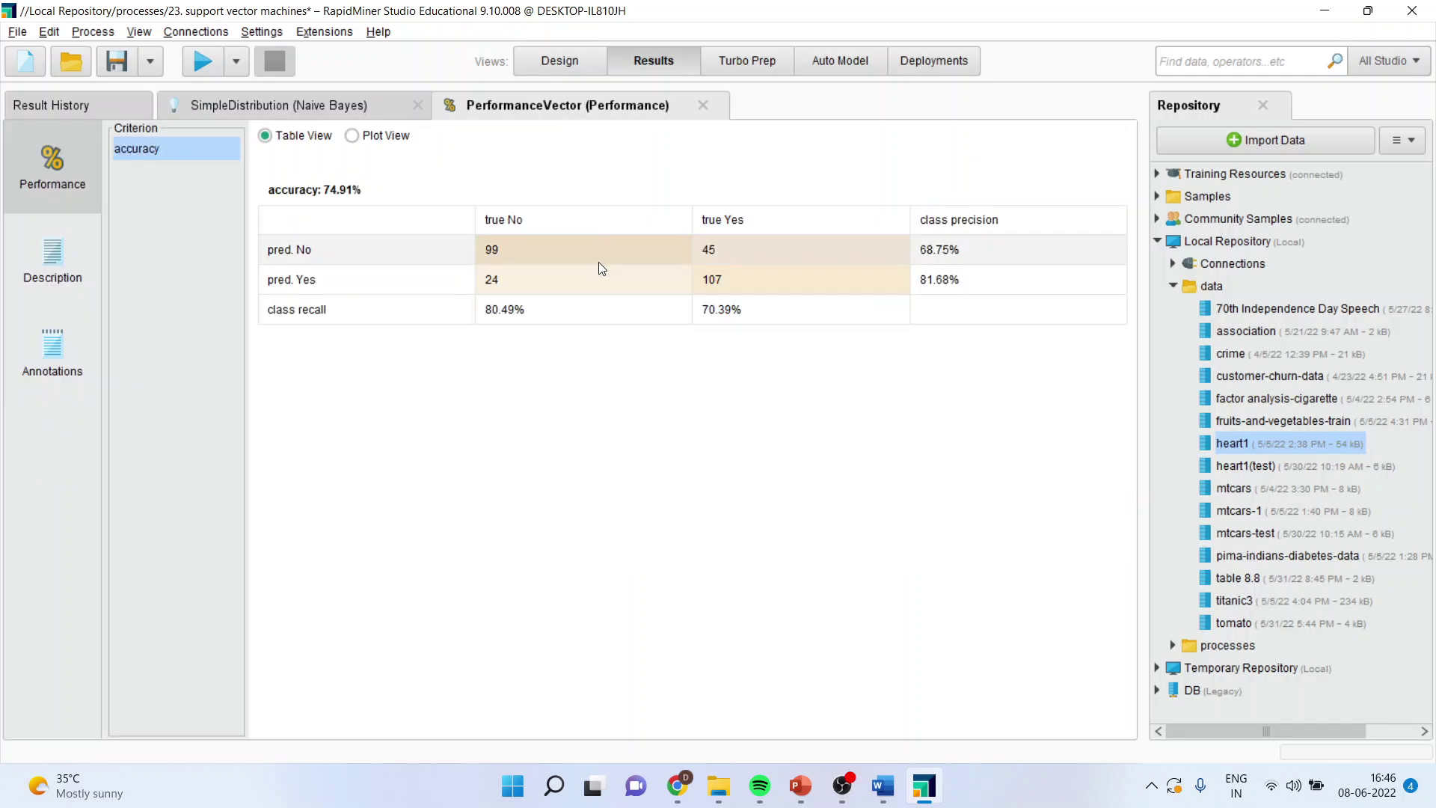
click(506, 254)
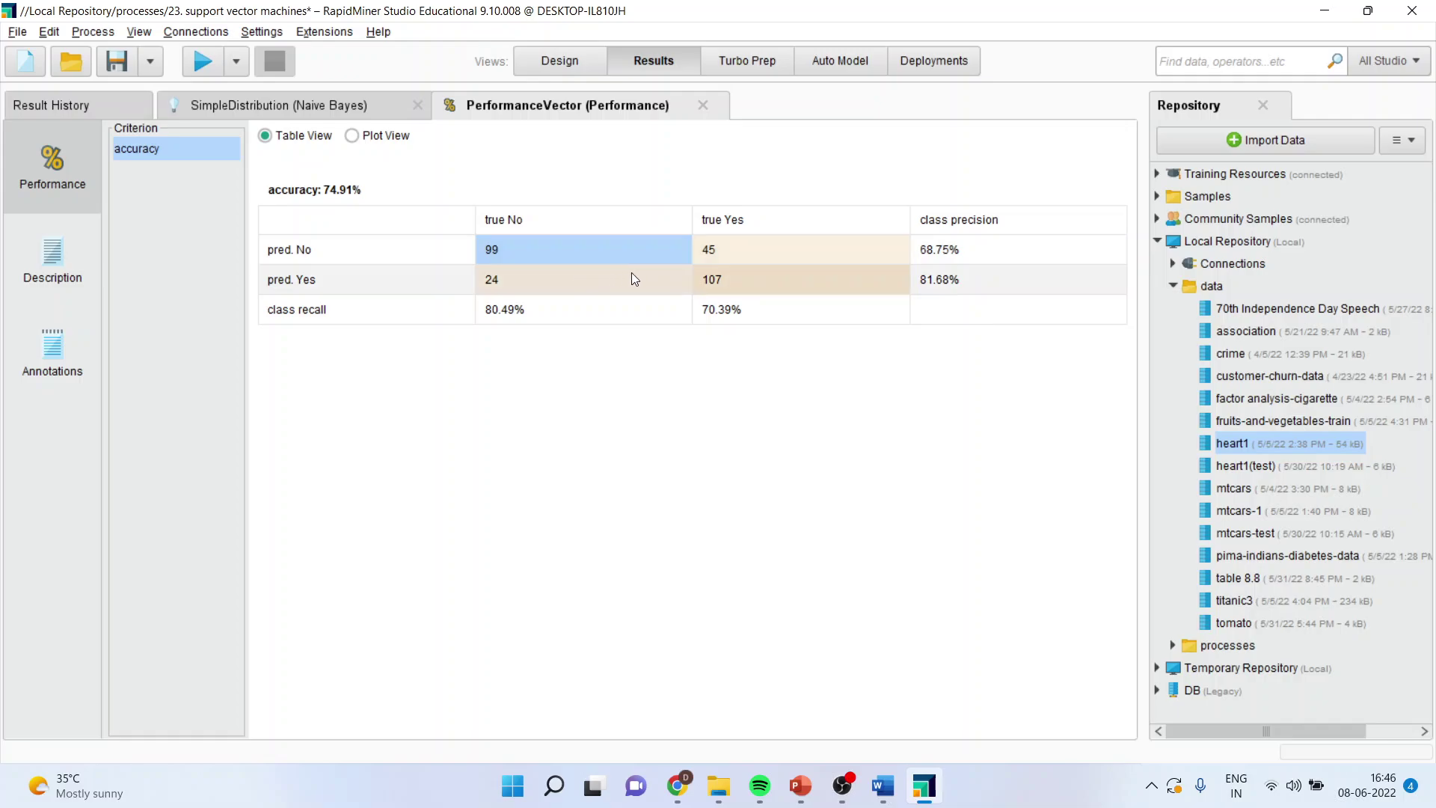
click(735, 280)
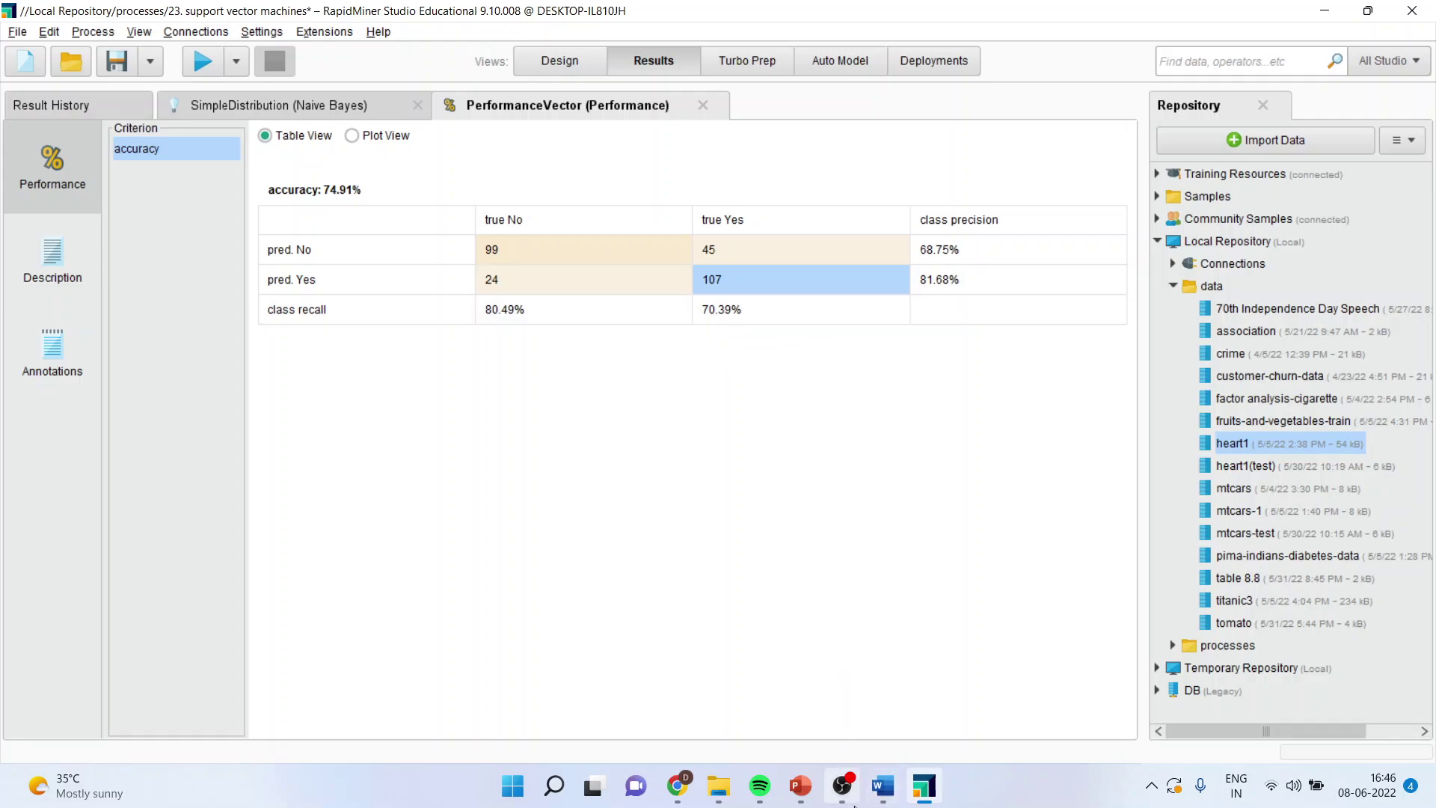
Switch to the svm-split data PowerPoint window, showing its closing Thank You slide 10 of 10
mouse_move(800, 786)
click(759, 733)
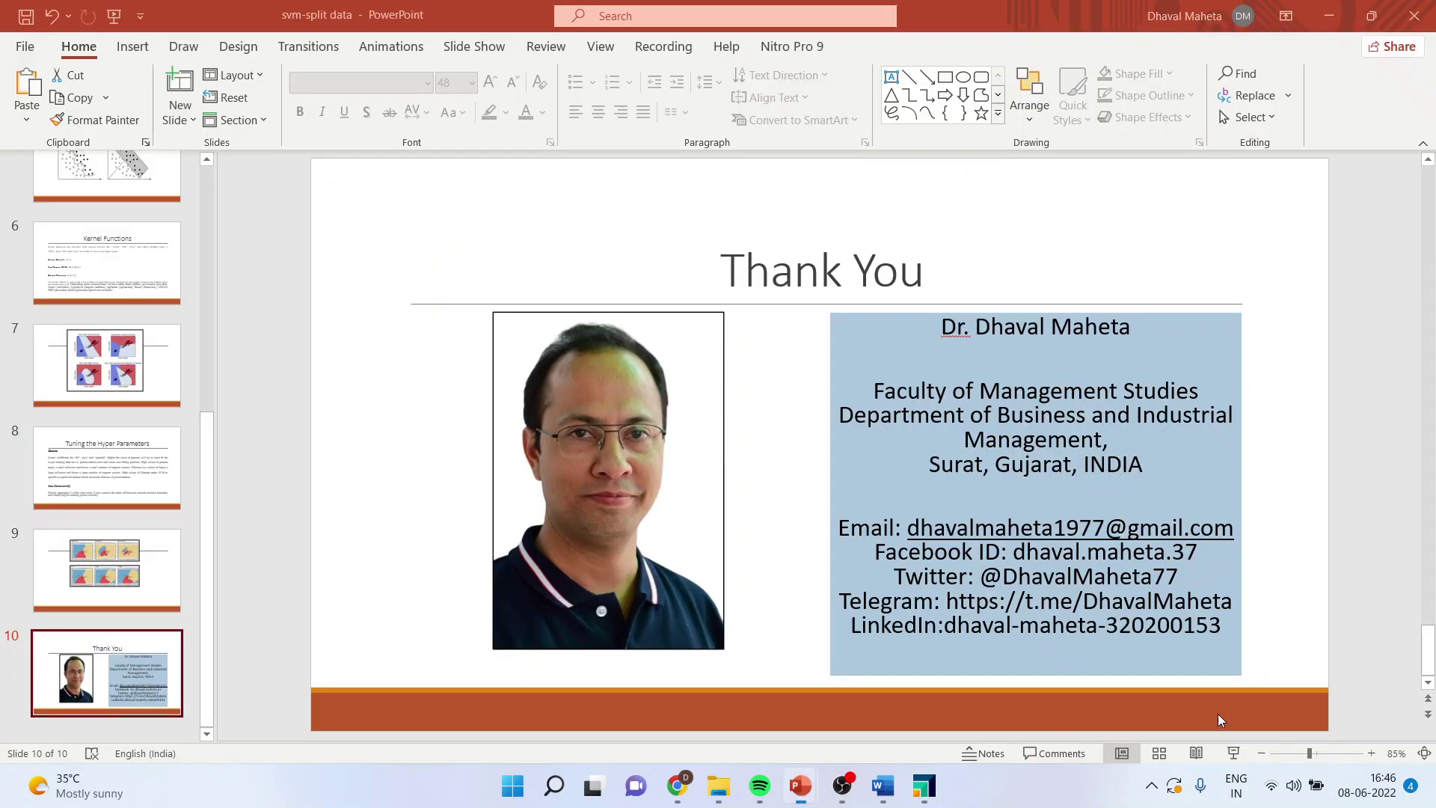